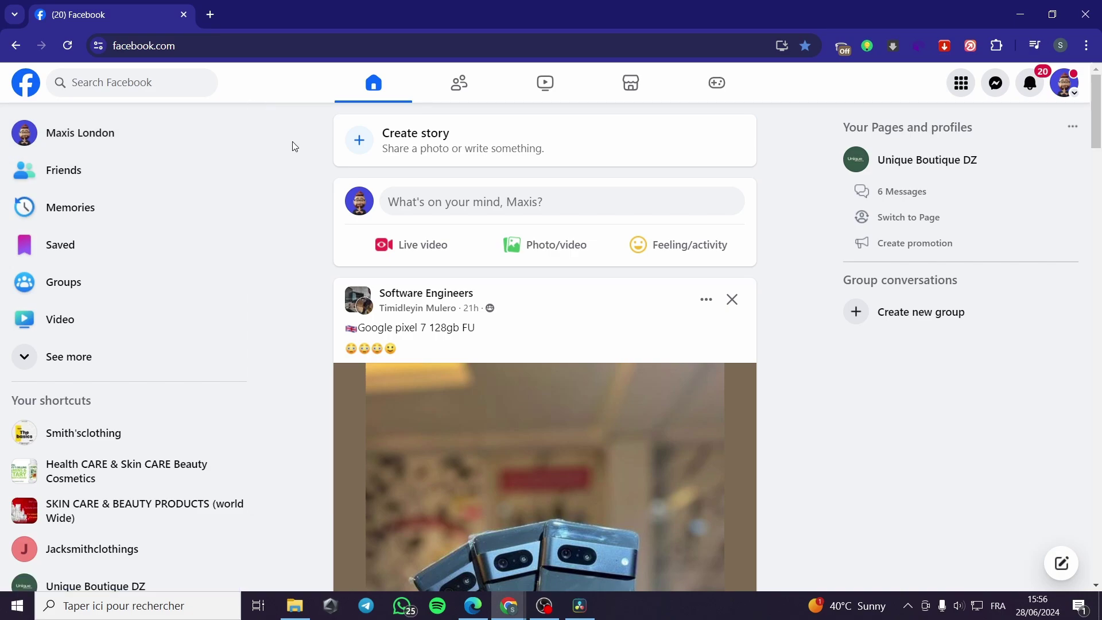
Switch Facebook from the personal profile to the Smith'sclothing Page through the account menu
click(1066, 85)
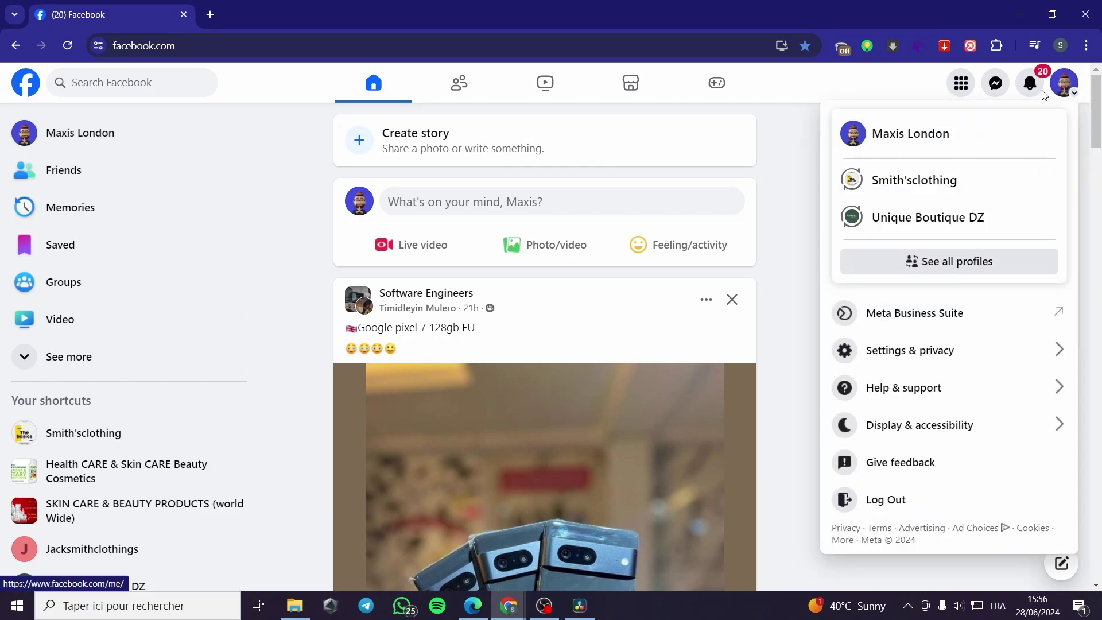
click(1066, 88)
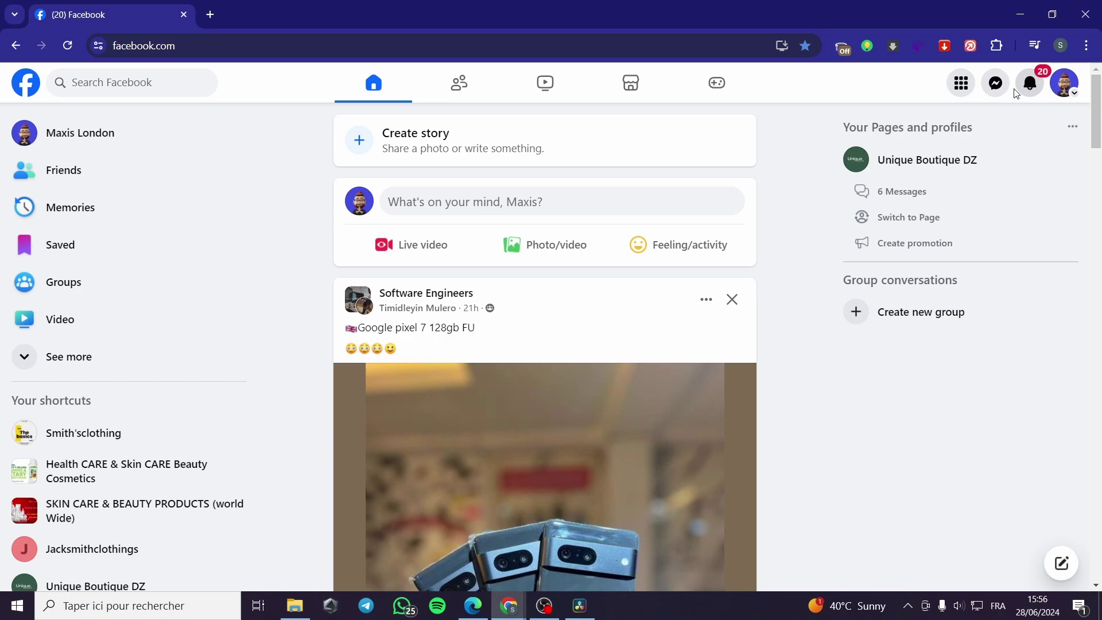
click(1065, 86)
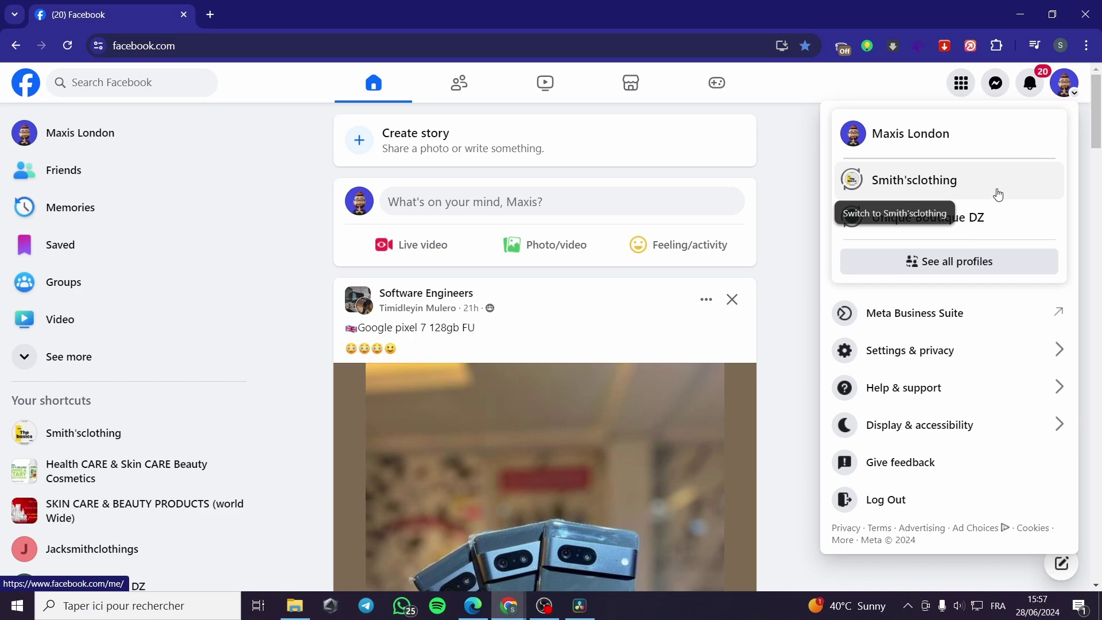
click(953, 183)
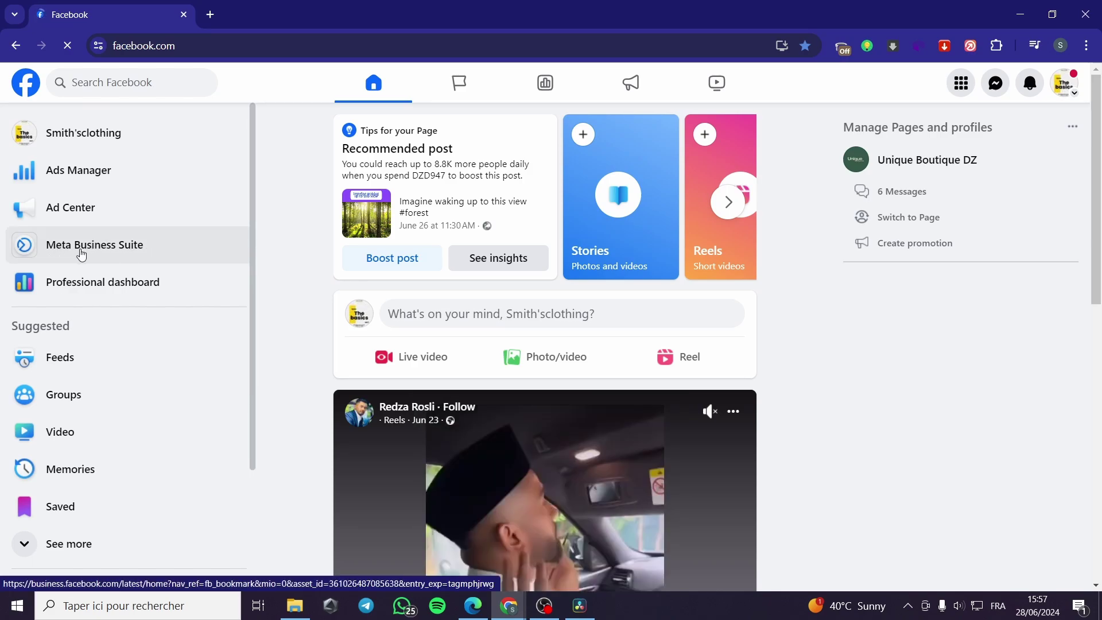
Open Meta Business Suite for Jacksmithclothings and close the Connect to Instagram prompt without linking
click(117, 253)
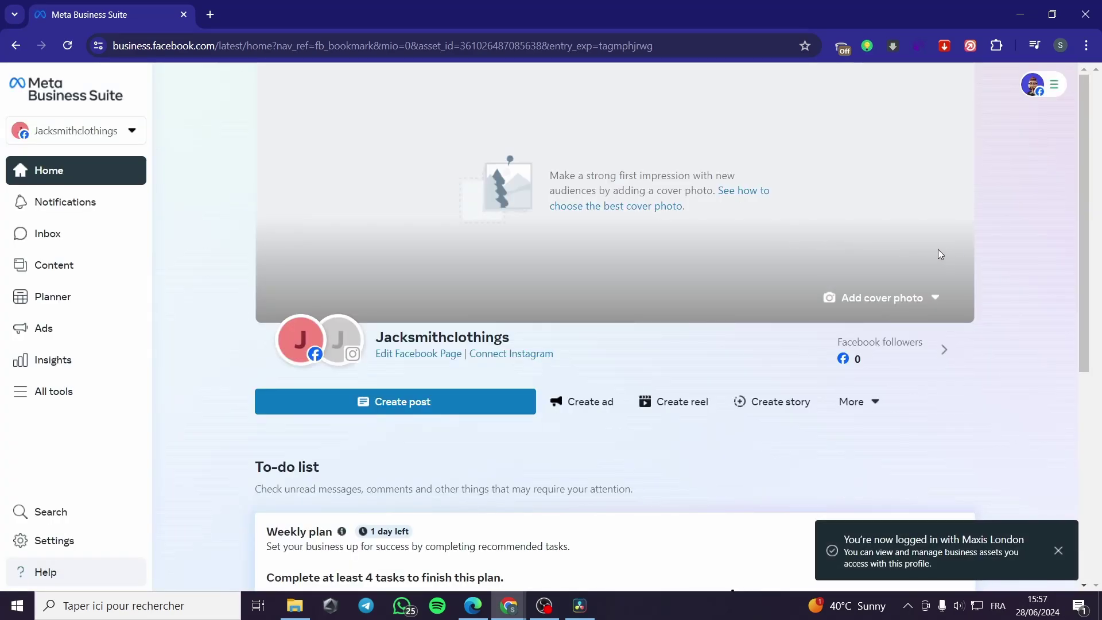
mouse_move(353, 357)
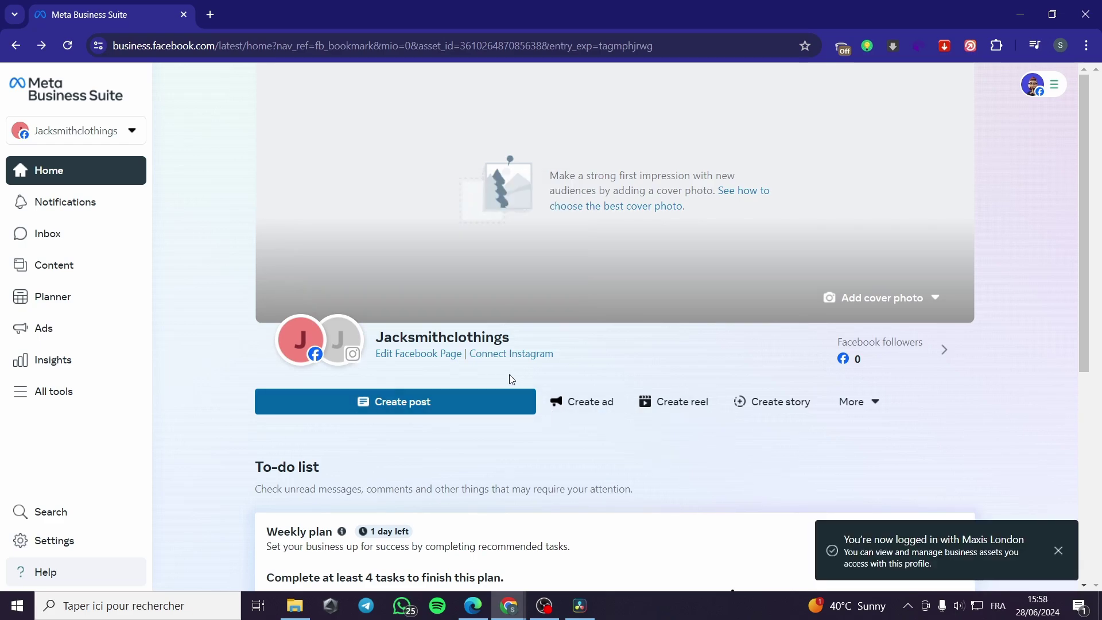
click(534, 357)
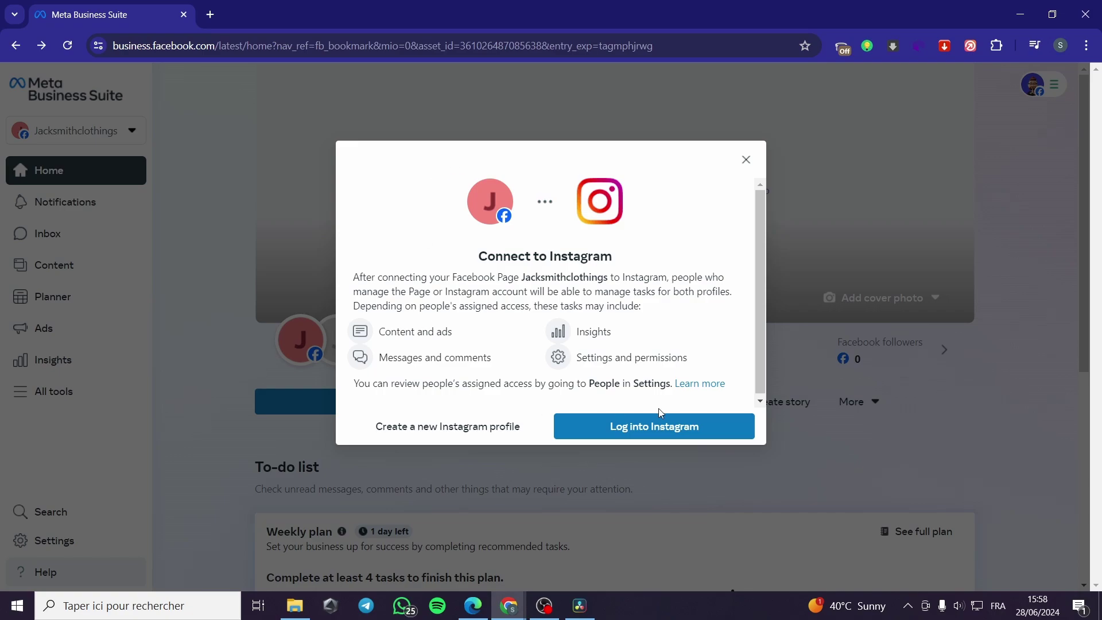
scroll(714, 290, down, 1)
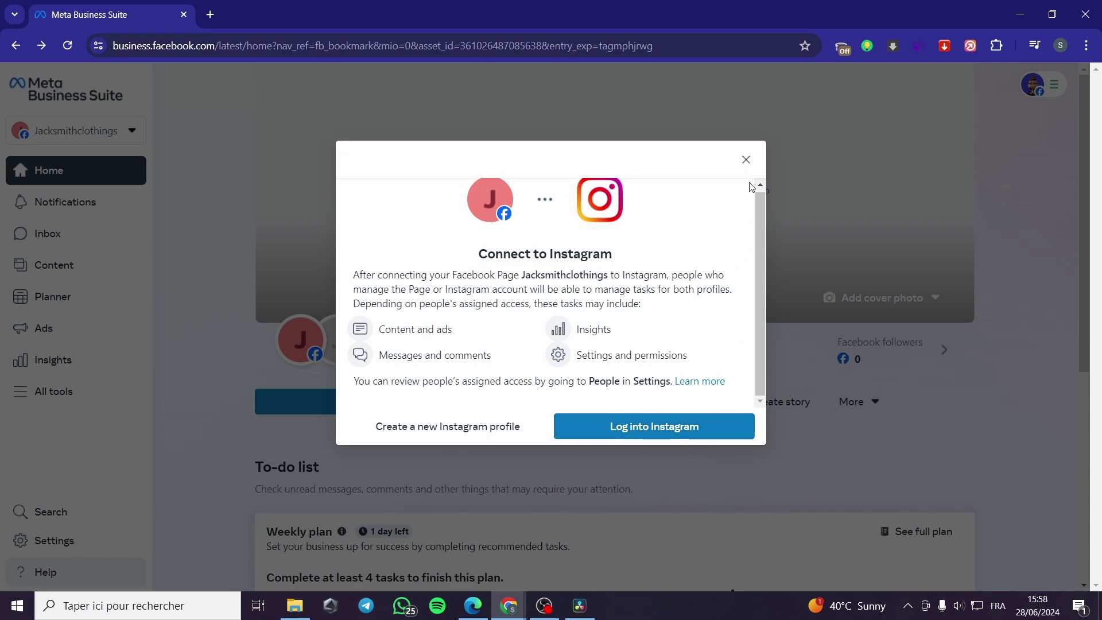
scroll(712, 306, up, 1)
click(746, 160)
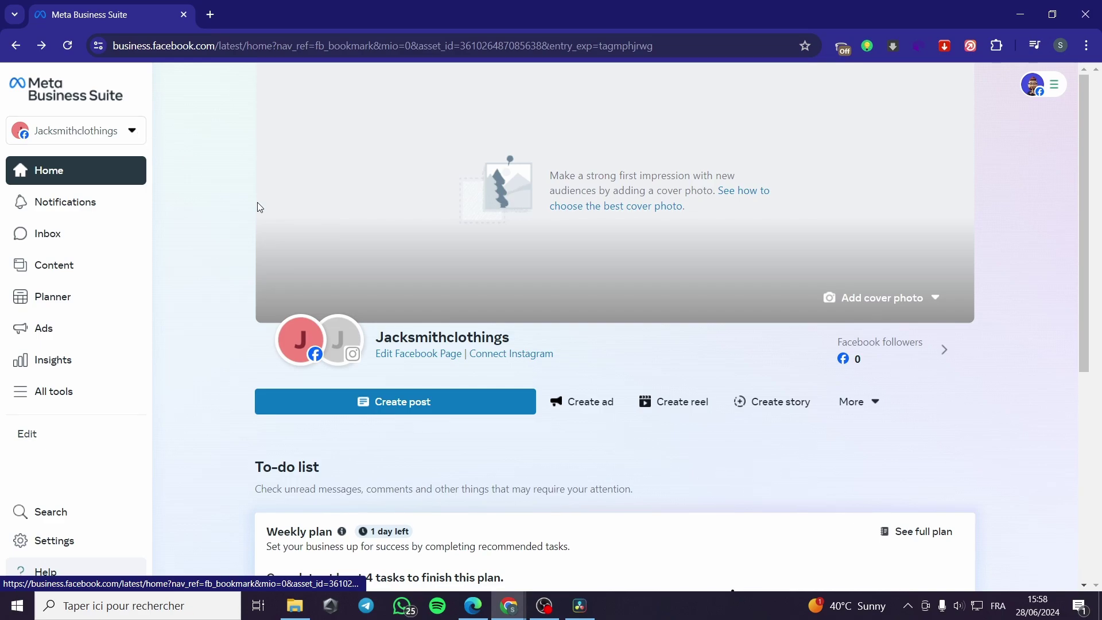
Choose Unique Boutique DZ from the business account selector and return to the top of its Home
click(116, 131)
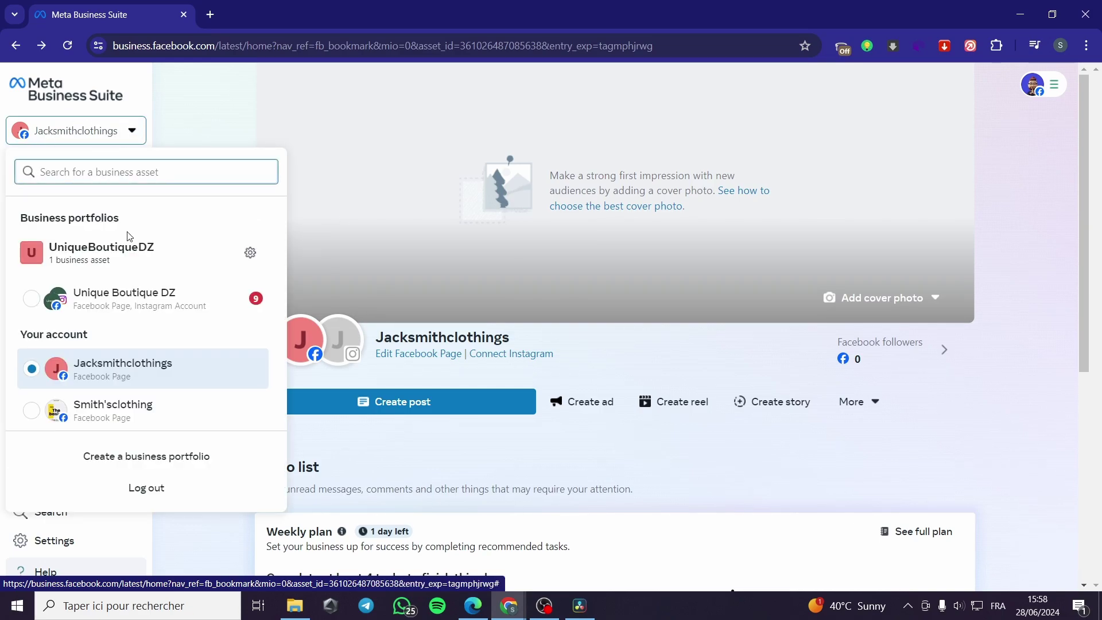
click(30, 300)
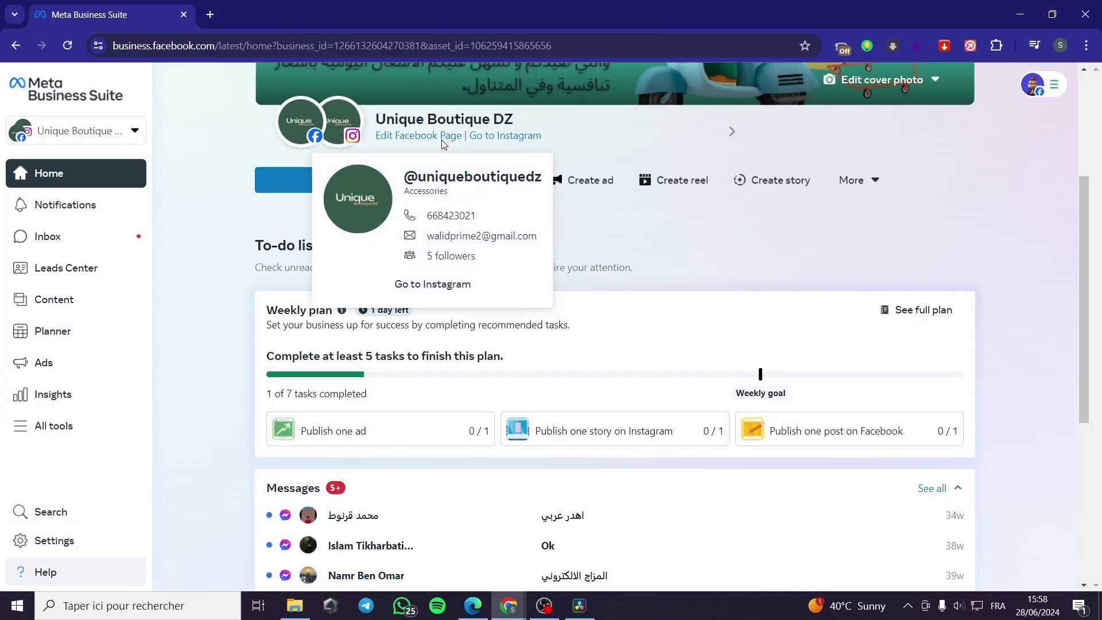
mouse_move(353, 143)
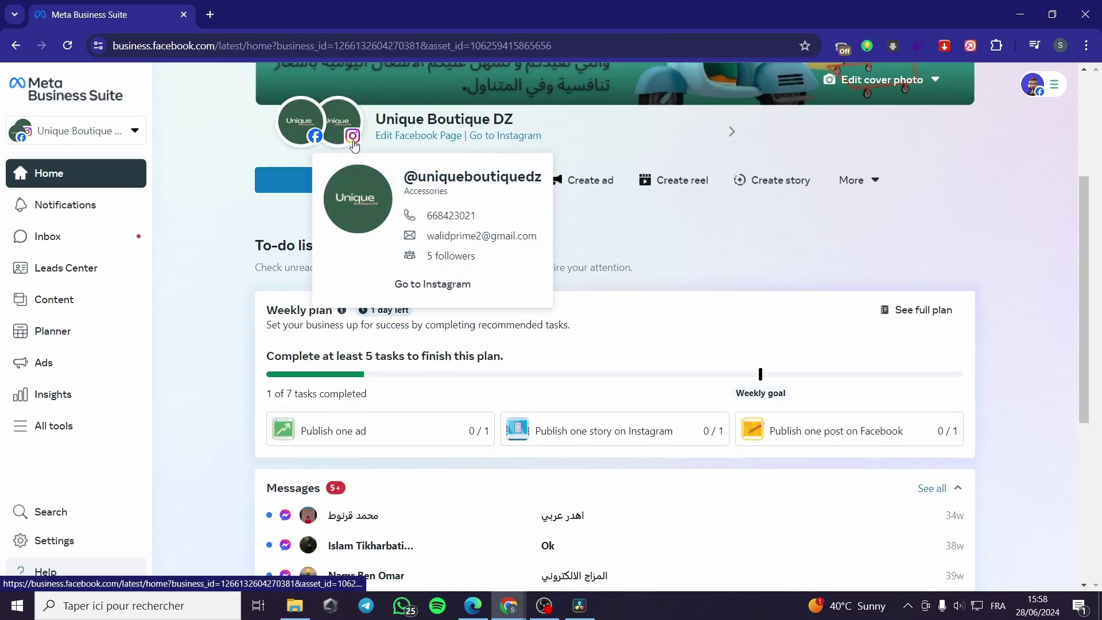
mouse_move(295, 144)
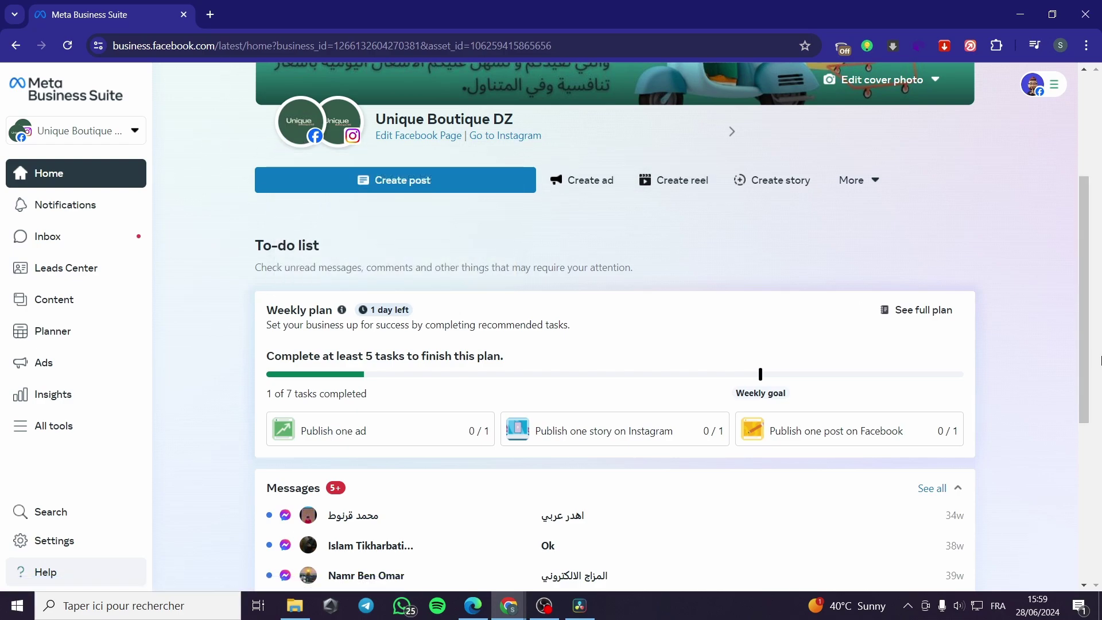
scroll(1093, 359, up, 4)
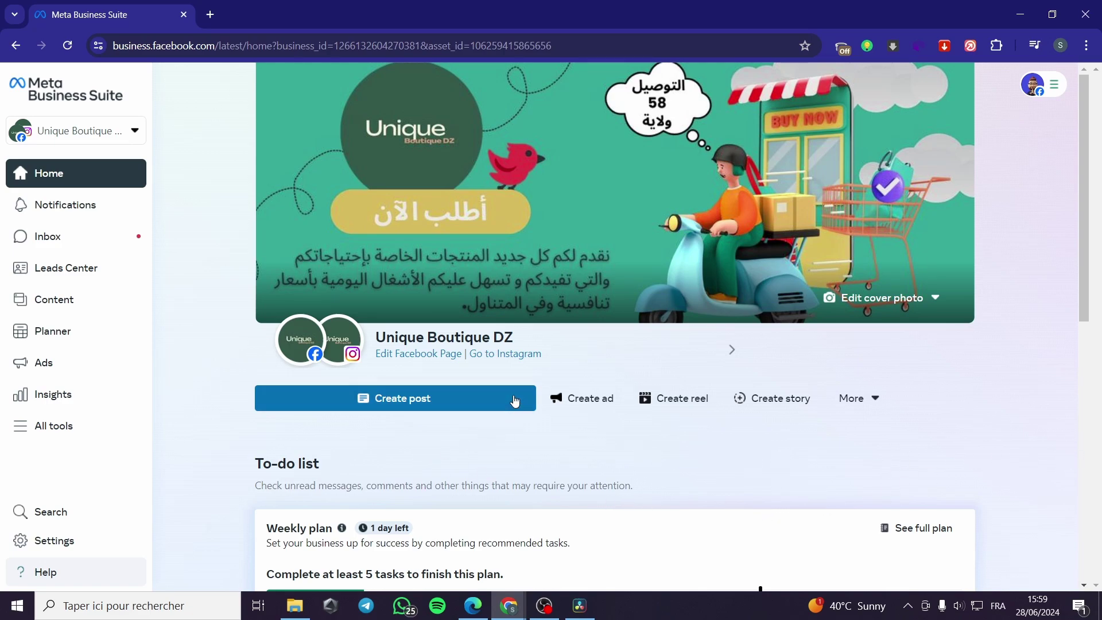
click(510, 354)
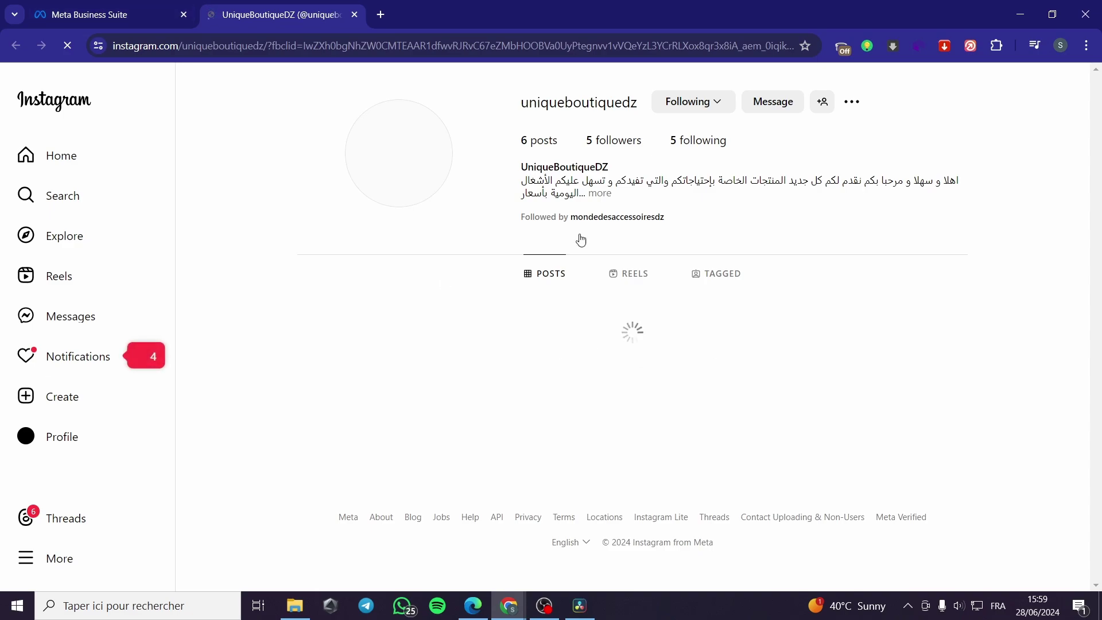
scroll(974, 408, down, 4)
scroll(643, 402, up, 4)
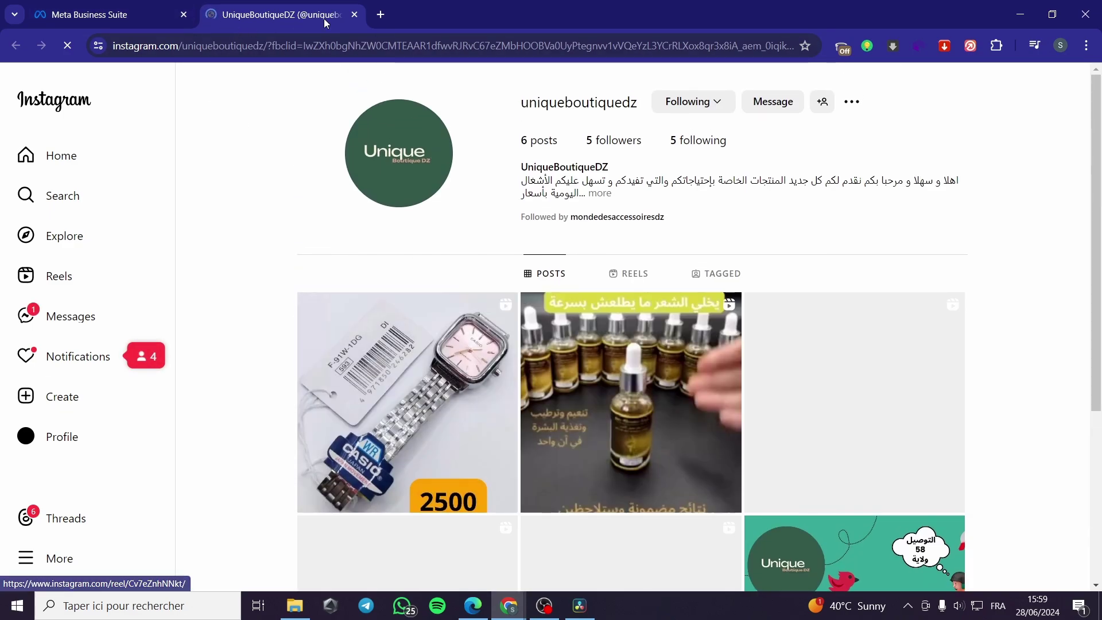
click(356, 14)
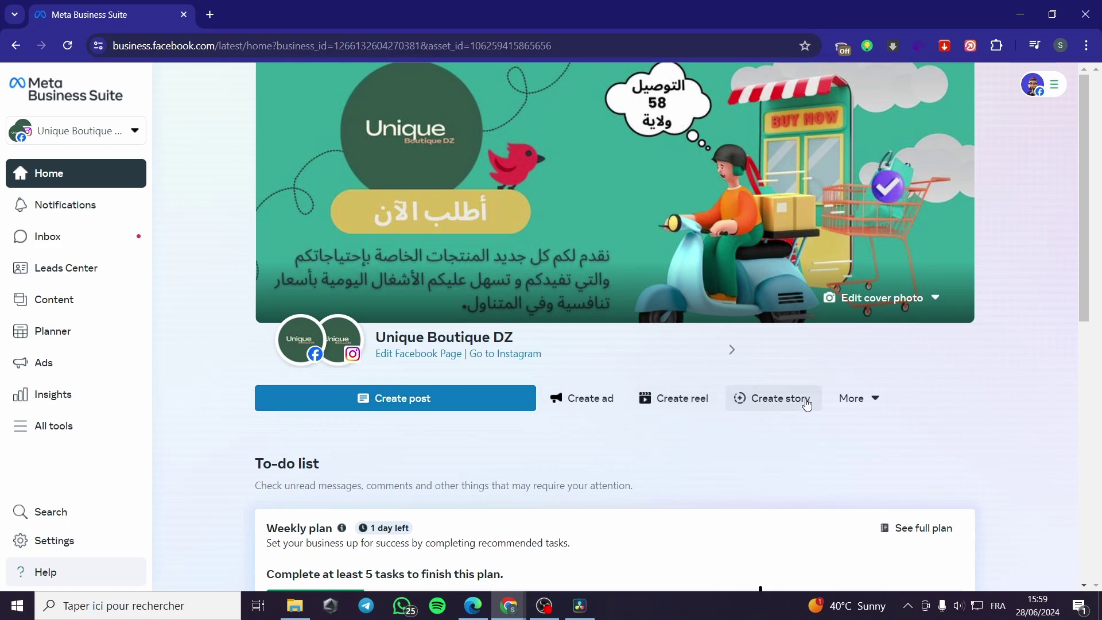
Check the More creation options, then start a new post with Create post
click(877, 403)
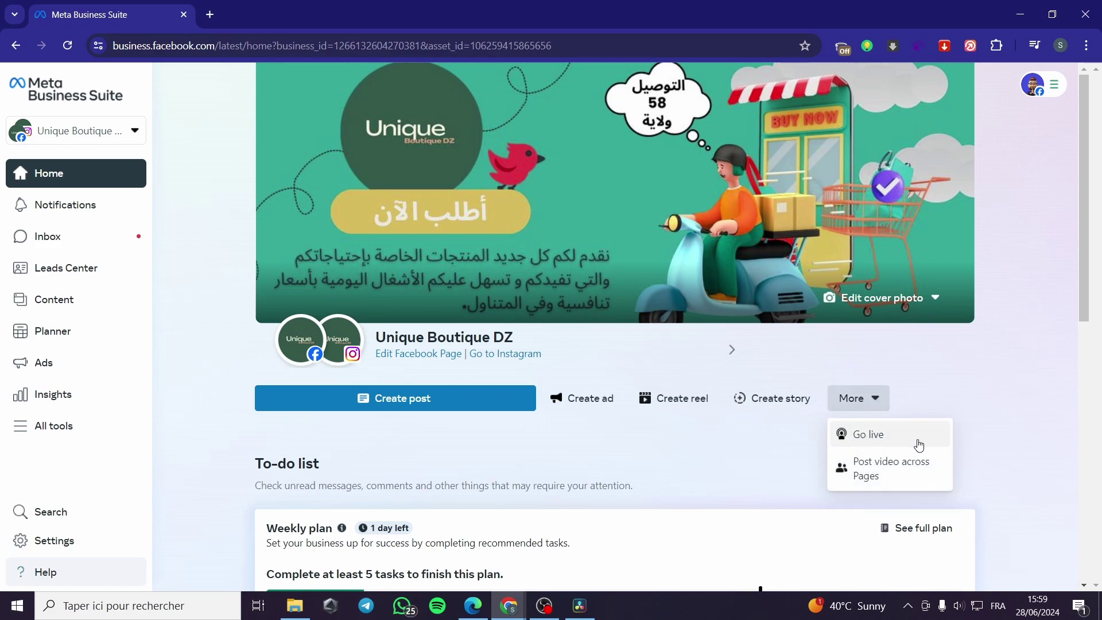
click(1011, 434)
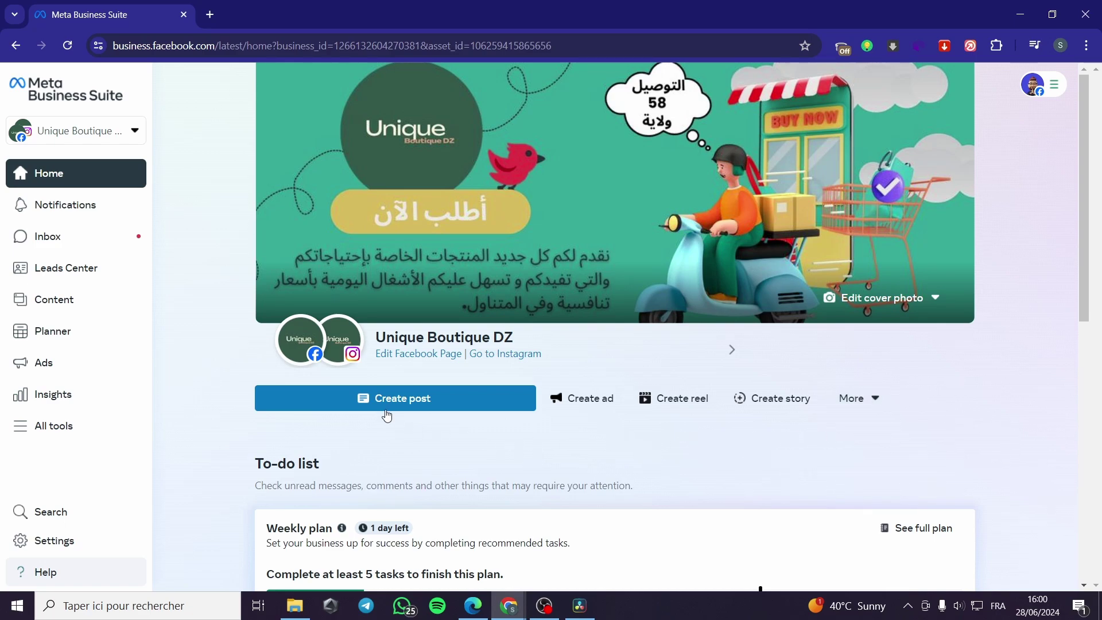
click(422, 405)
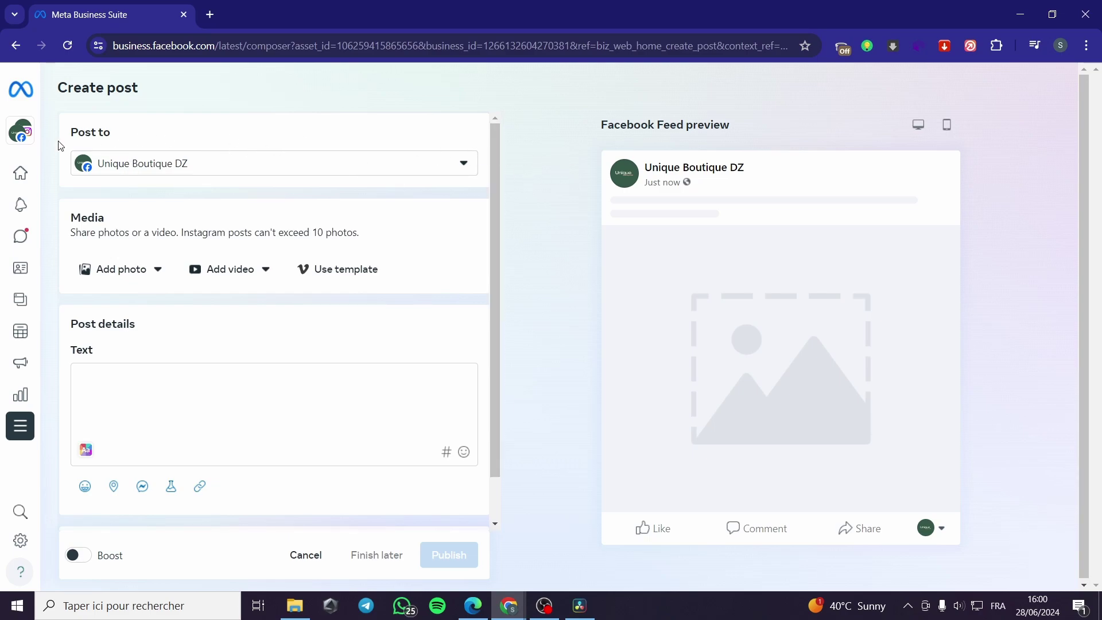
Reconnect the uniqueboutiquedz Instagram account, confirming access and allowing inbox messages
drag(126, 139, 71, 135)
click(164, 139)
click(144, 171)
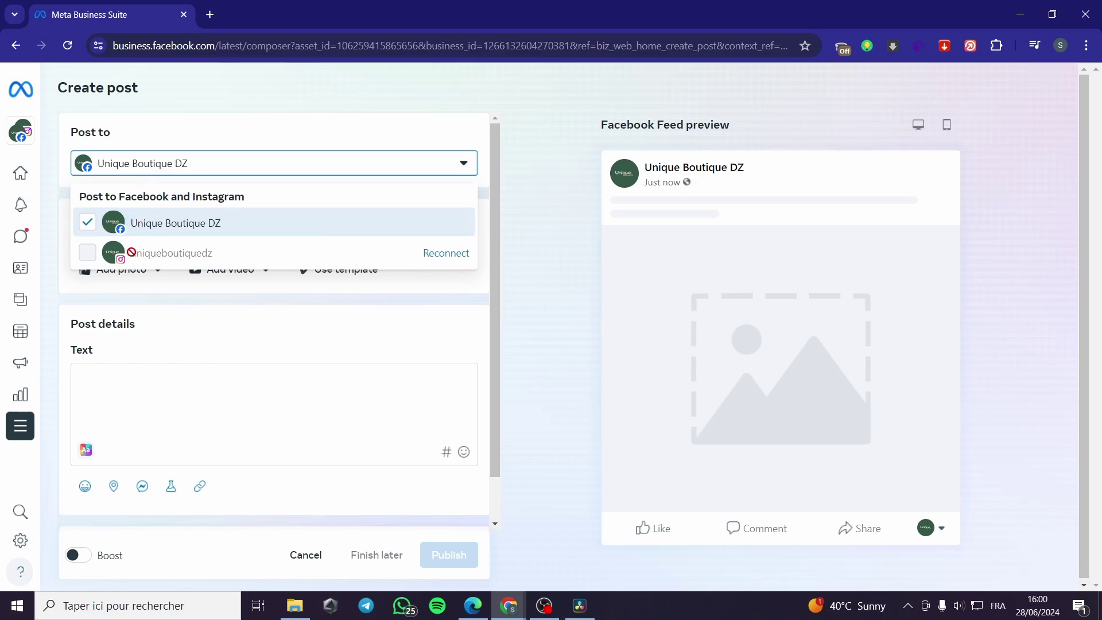
click(447, 255)
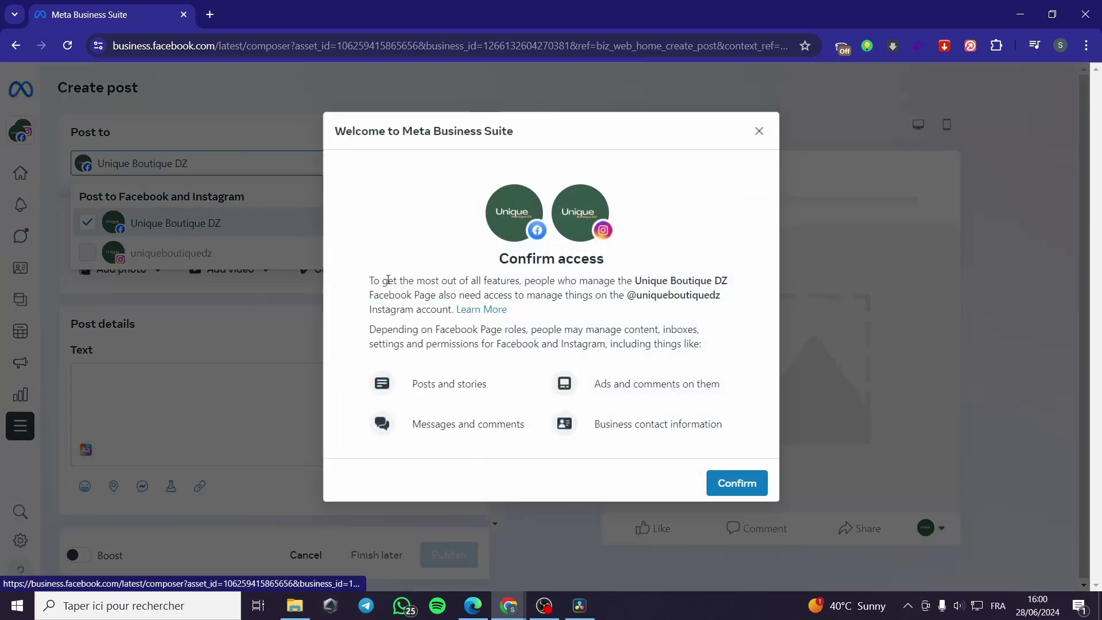
click(737, 482)
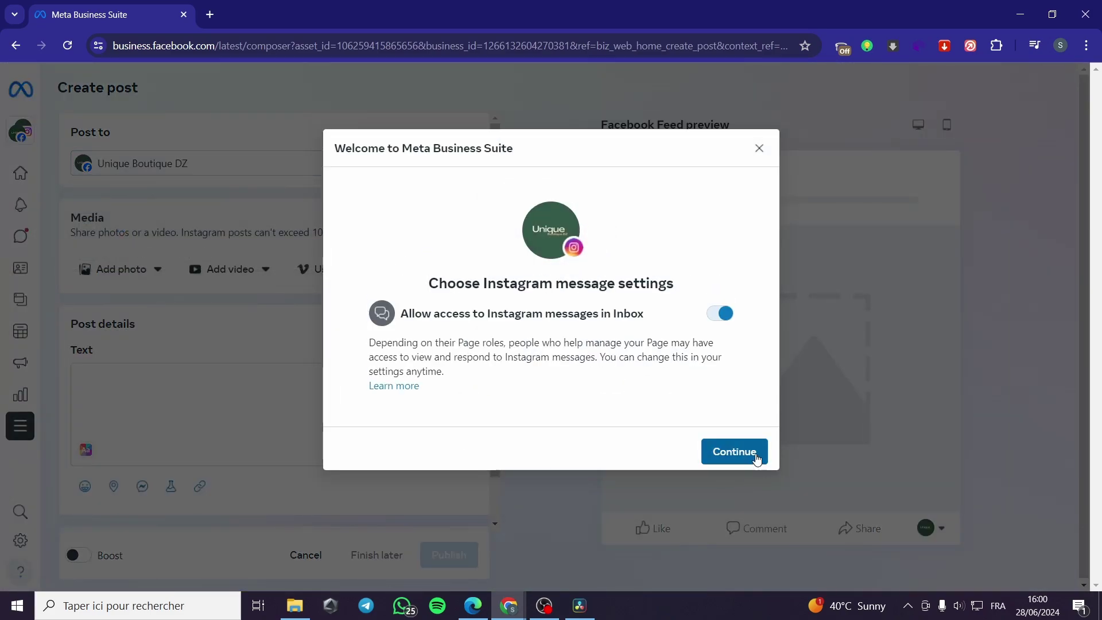
click(735, 452)
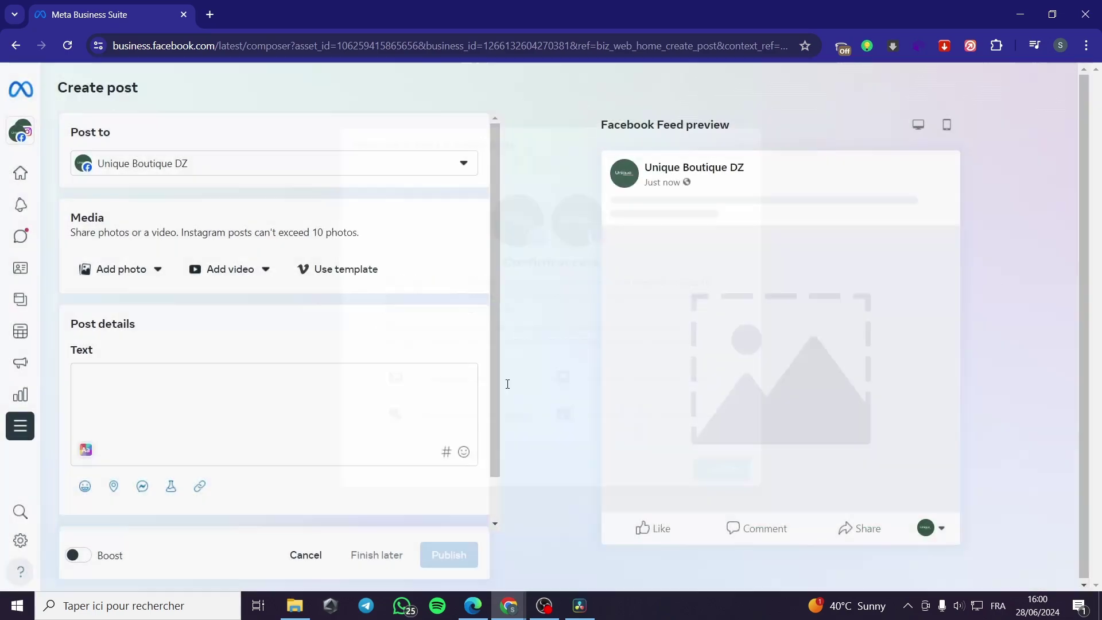
Target only uniqueboutiquedz, removing the Unique Boutique DZ Facebook Page from Post to
click(158, 166)
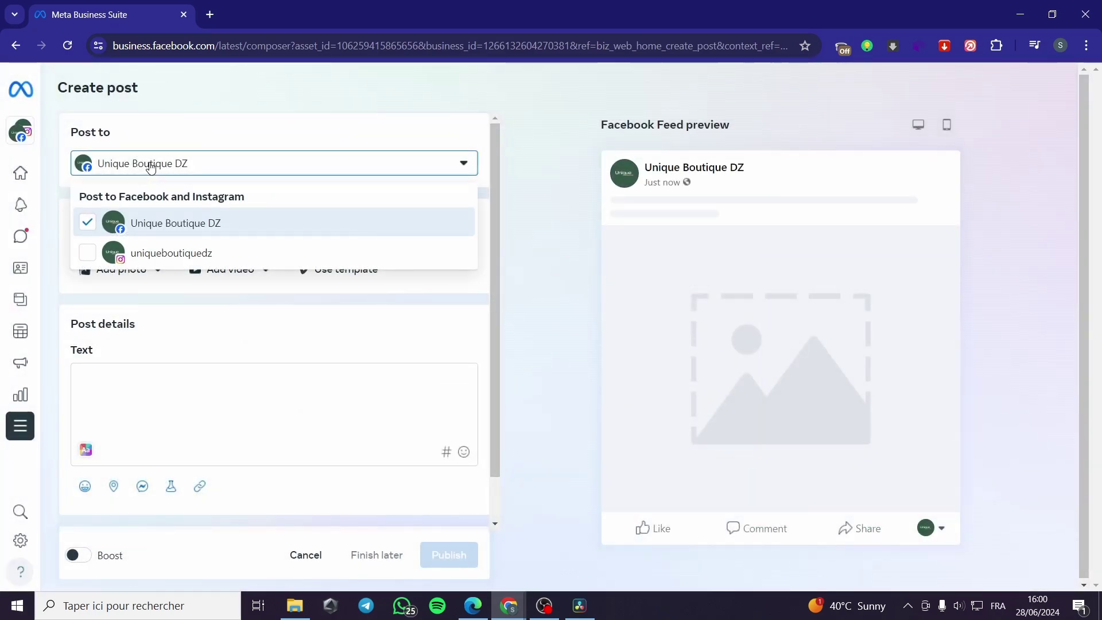
click(87, 252)
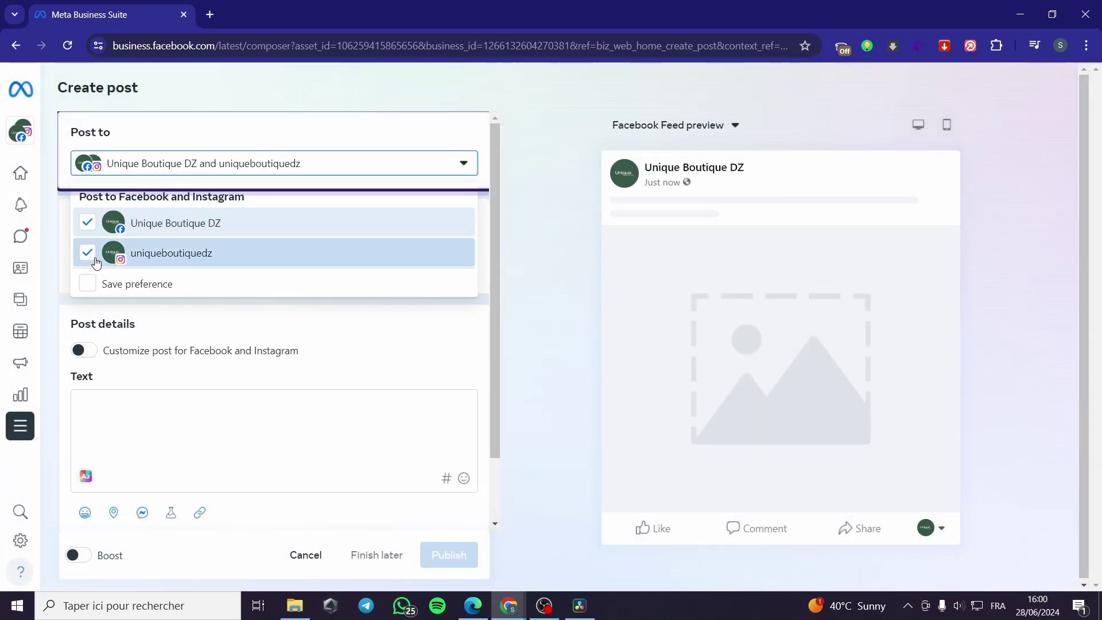
click(87, 224)
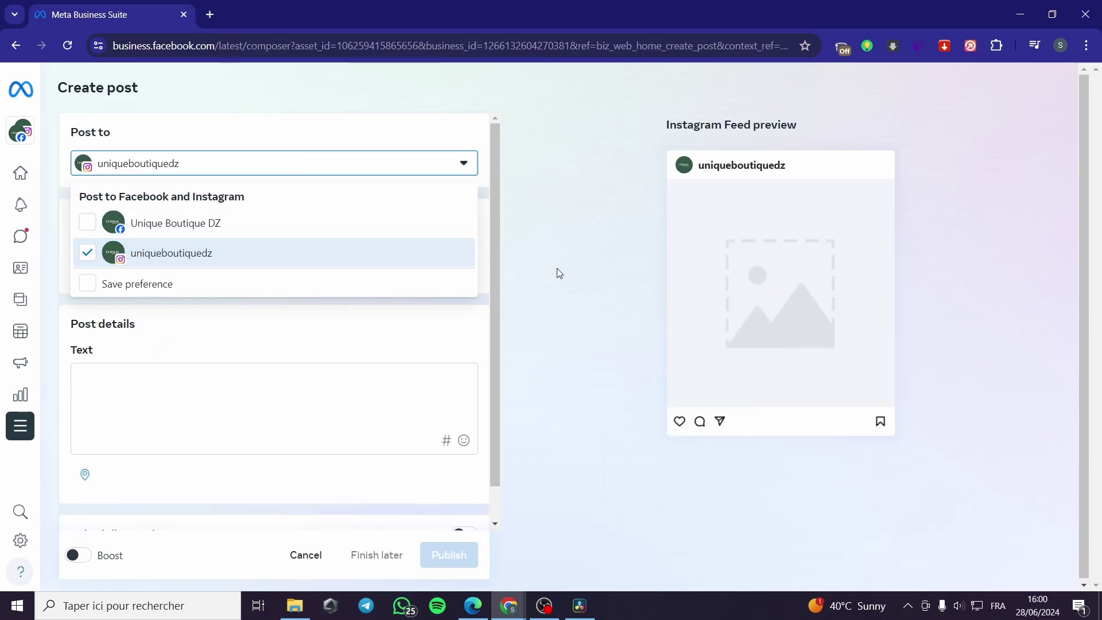
click(576, 268)
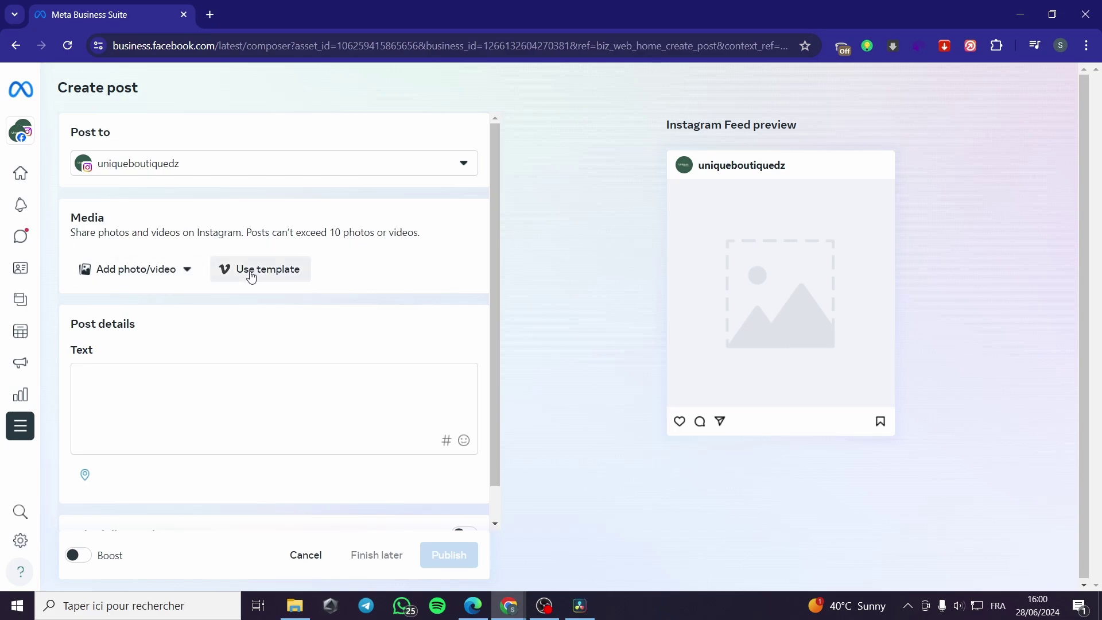
Upload 'Add a heading (2)' from Téléchargements as the 940 × 788 baby-gate image
click(182, 271)
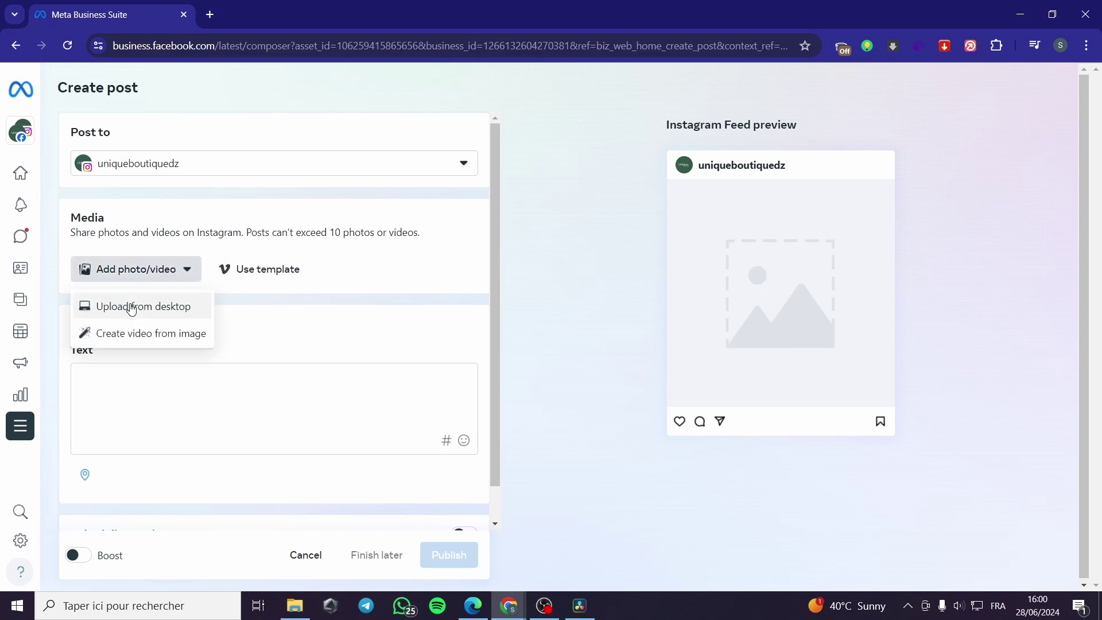
click(163, 307)
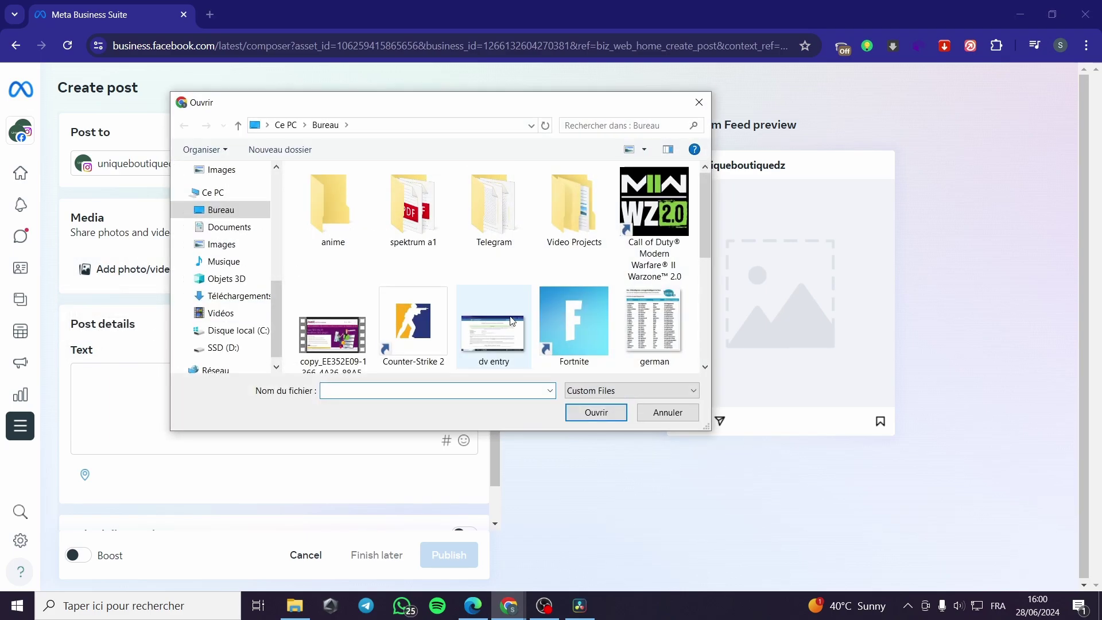
click(247, 297)
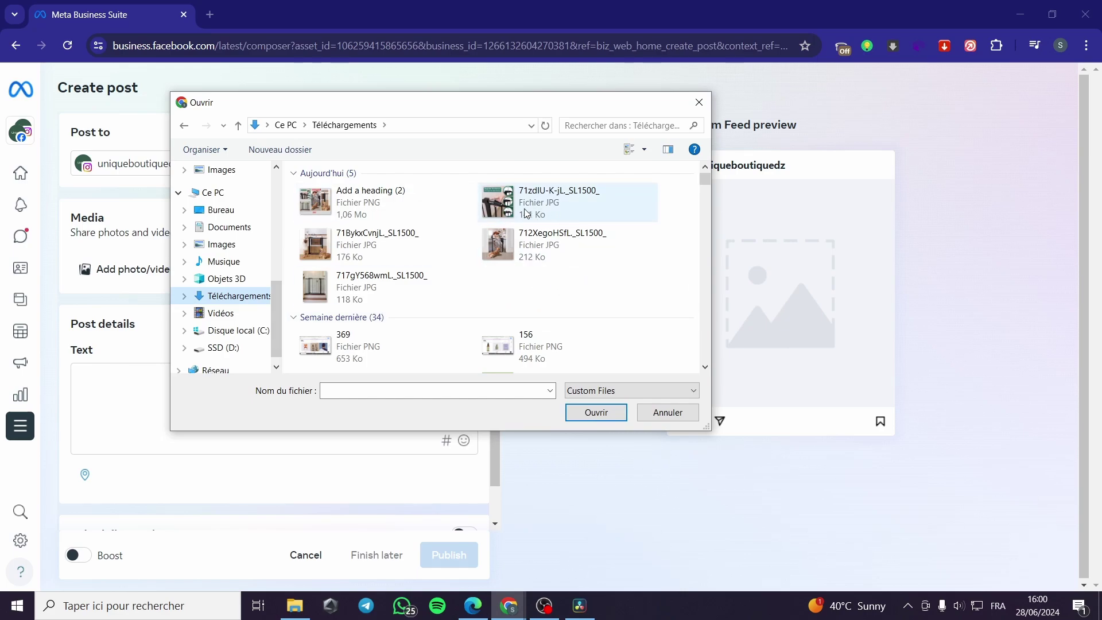
double_click(395, 201)
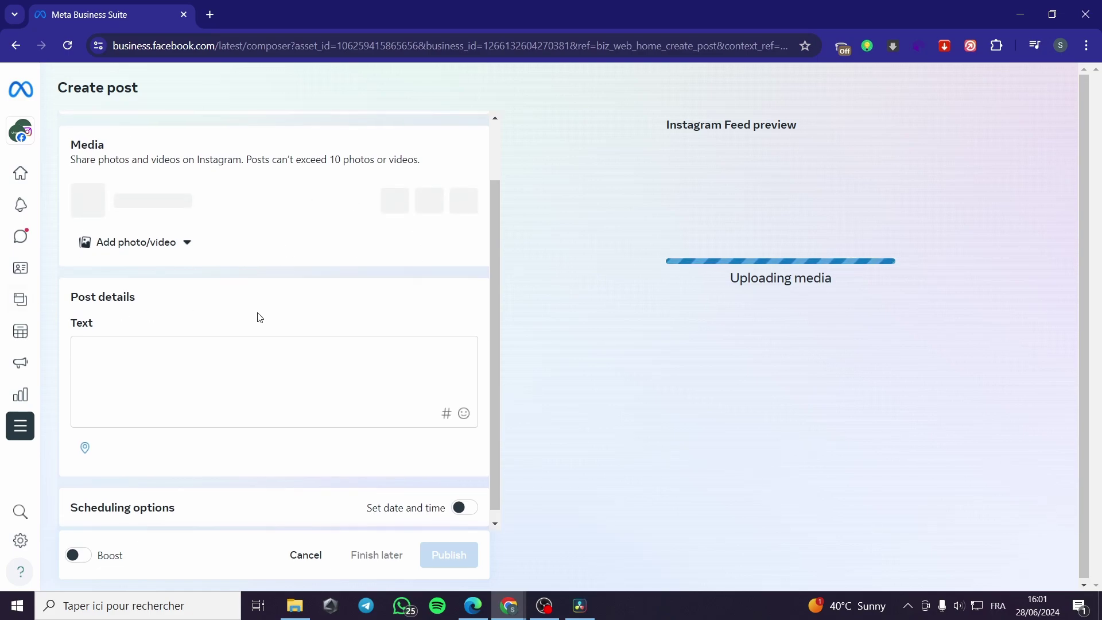
scroll(256, 315, down, 1)
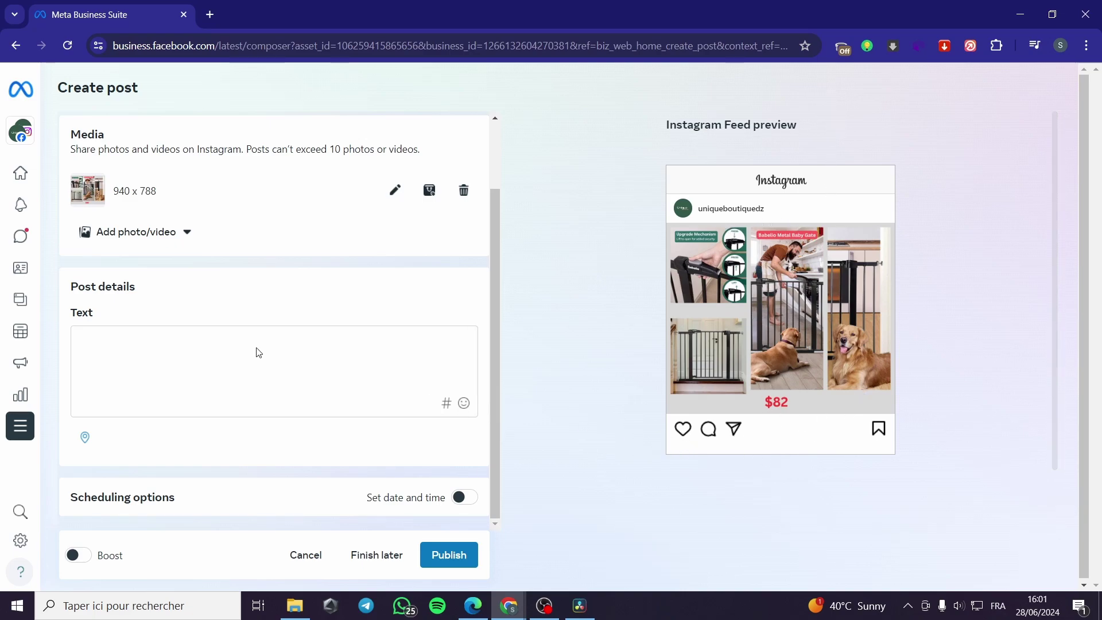
Write the caption about getting this door gate to keep your dog out of the kitchen for $82
click(116, 339)
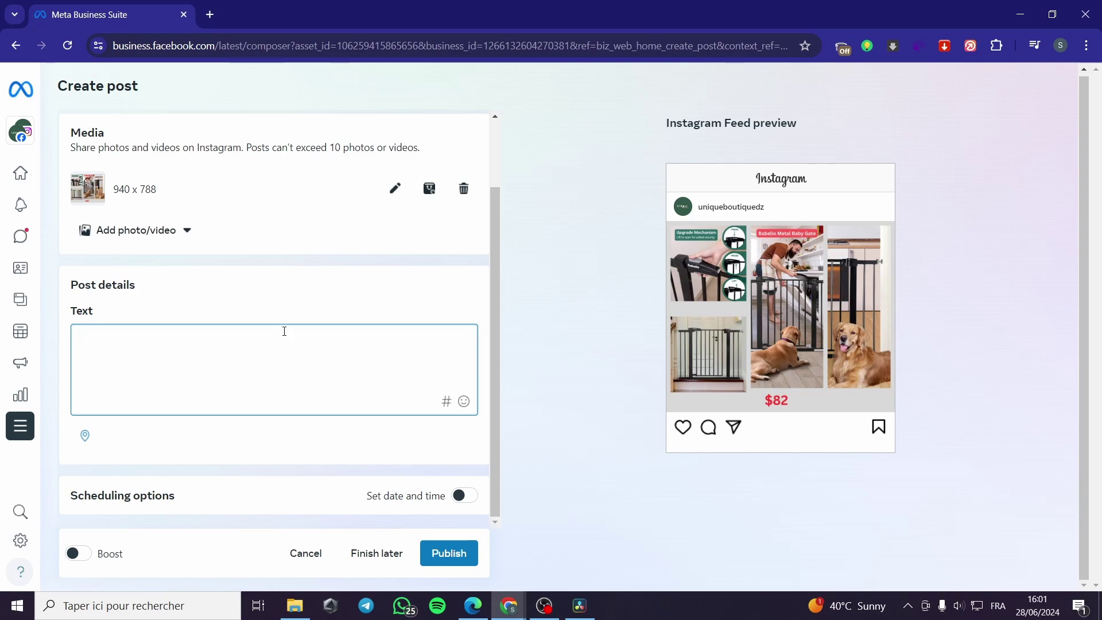
text(Get th)
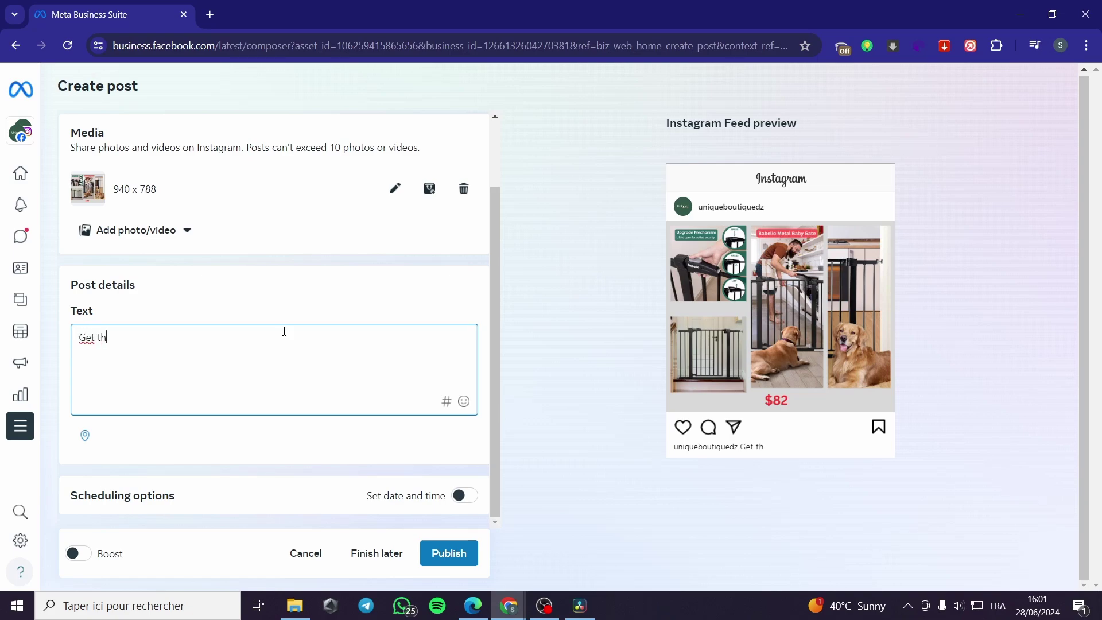
text(is door gate)
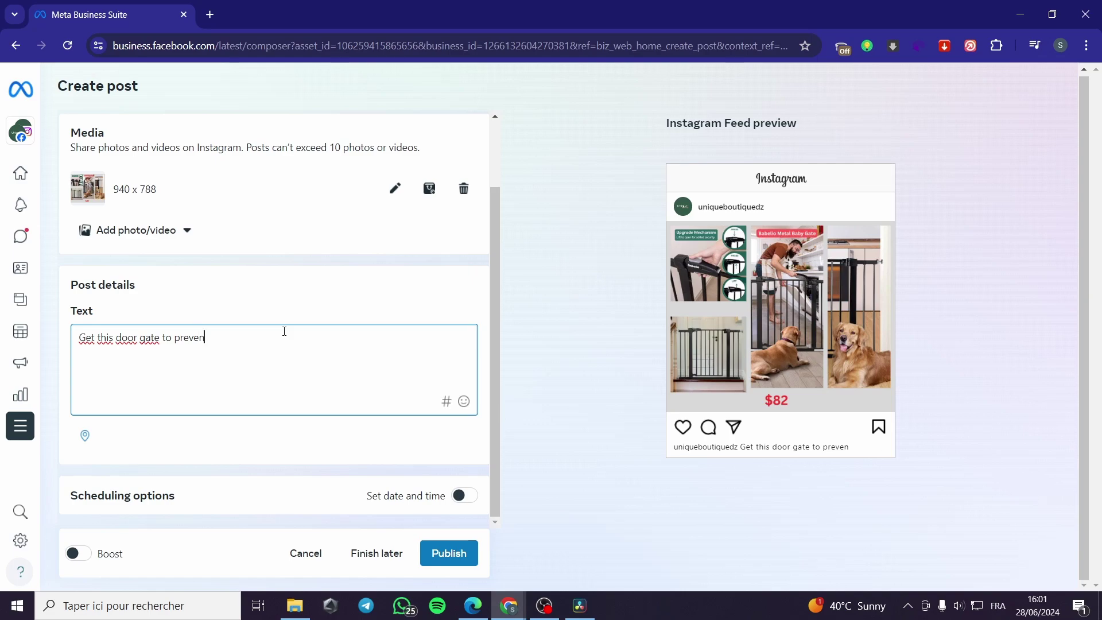
text(to prevent you y)
key(BackSpace)
text(dog to acce)
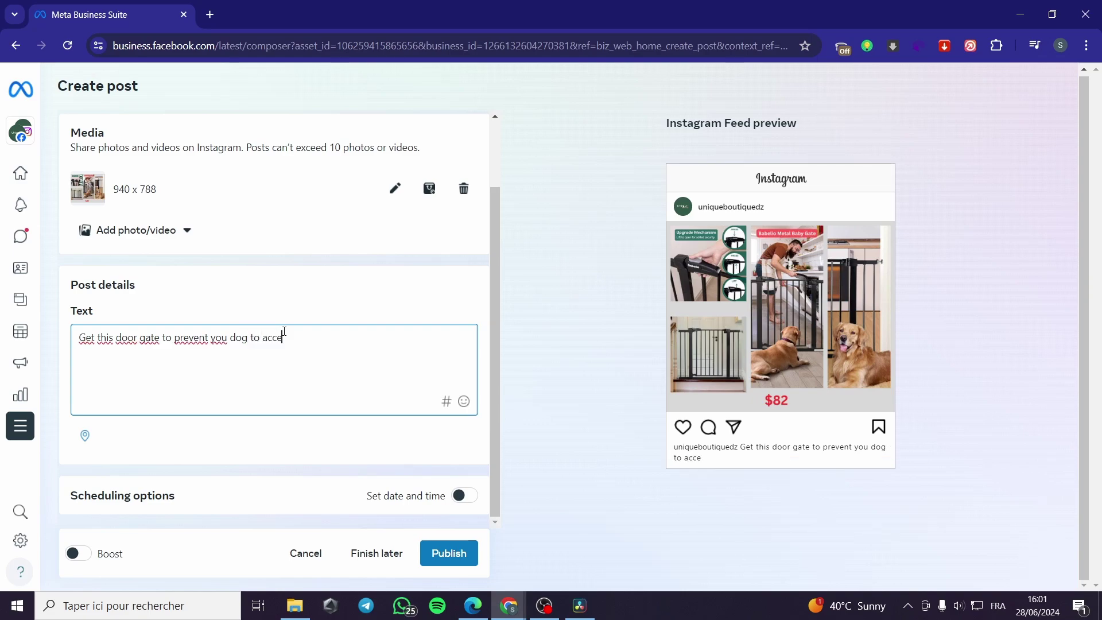
text(ss y)
key(BackSpace)
key(BackSpace)
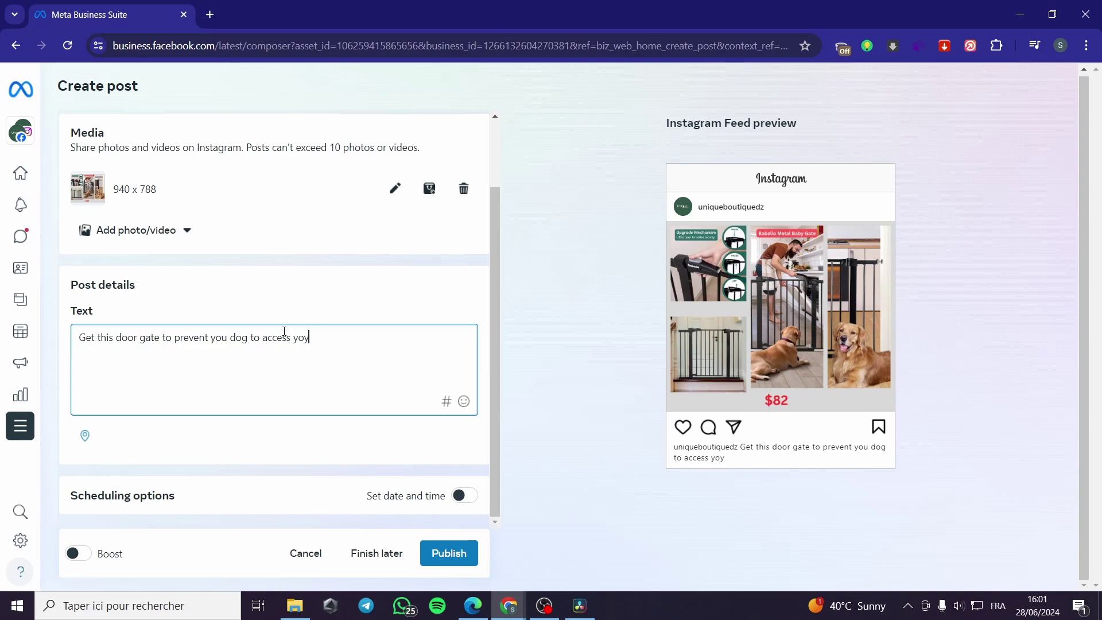
text(our)
key(BackSpace)
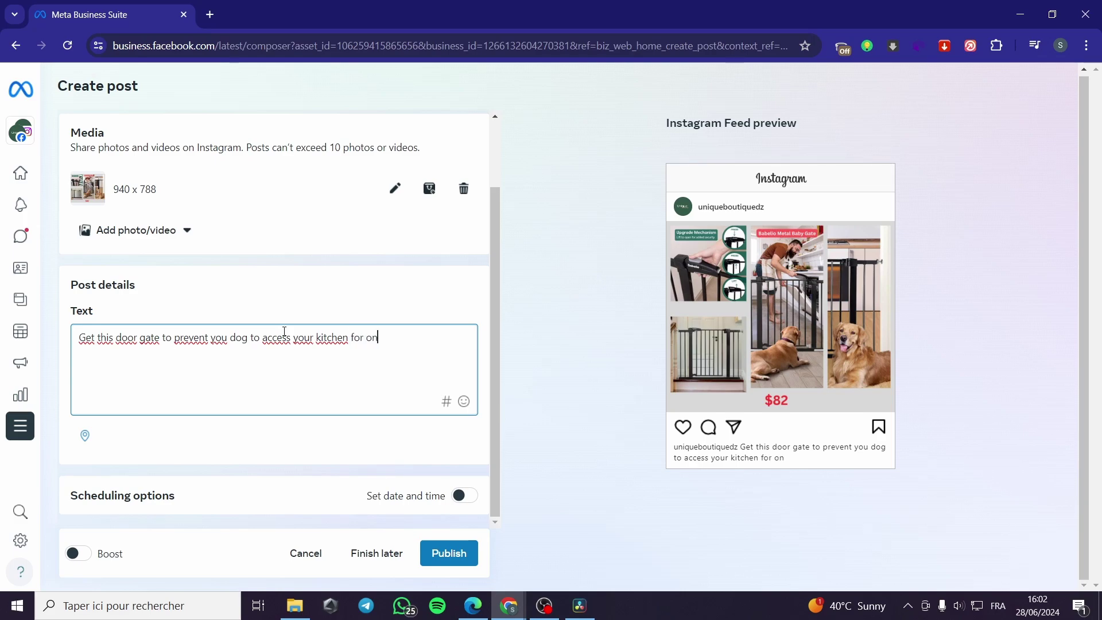
text(y $82)
Add a 😄 emoji after $82 and switch on scheduling for Jun 28, 2024, 04:23 PM
click(464, 401)
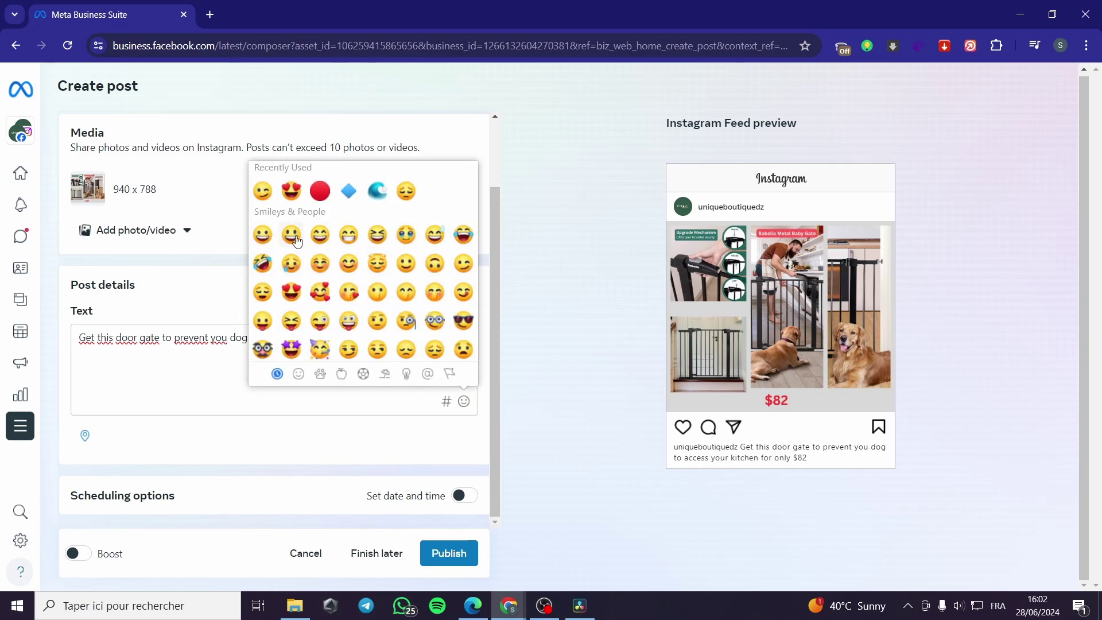
click(316, 241)
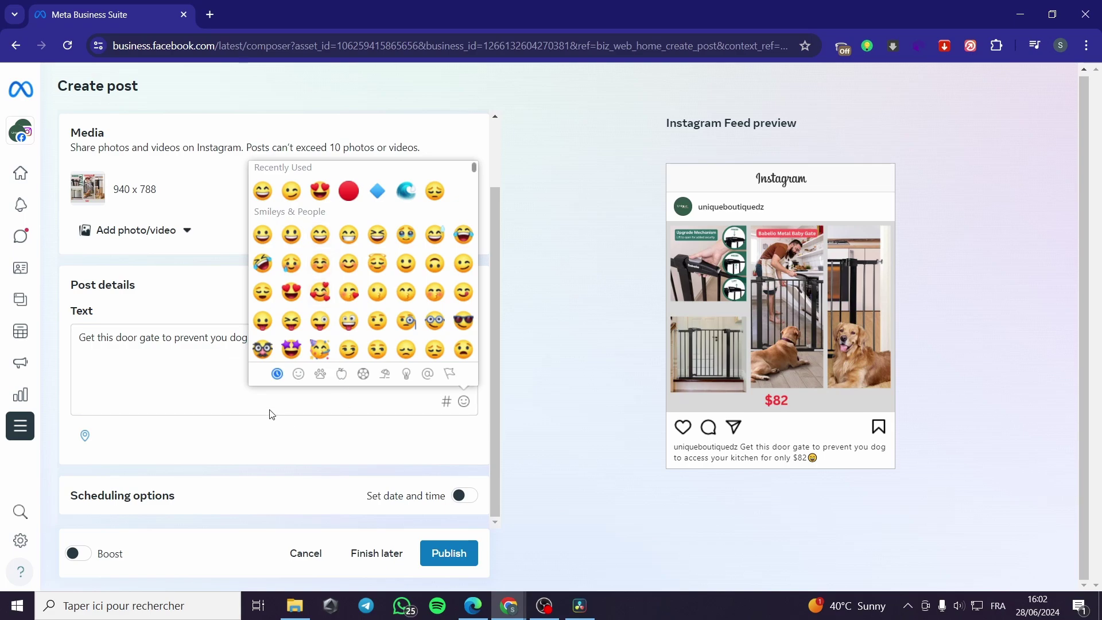
click(179, 287)
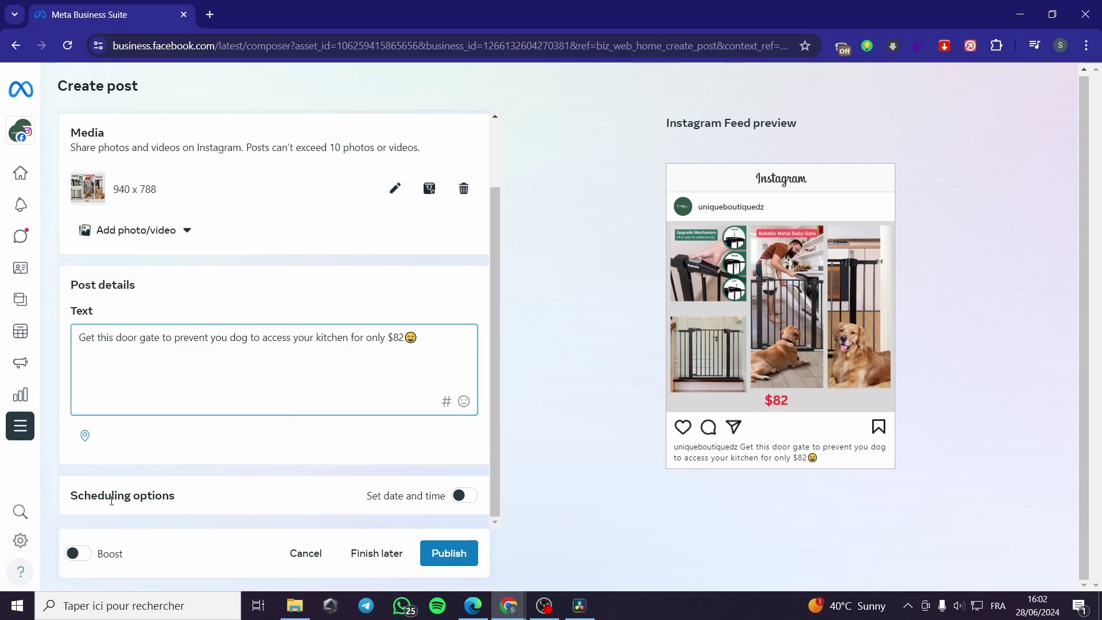
click(462, 495)
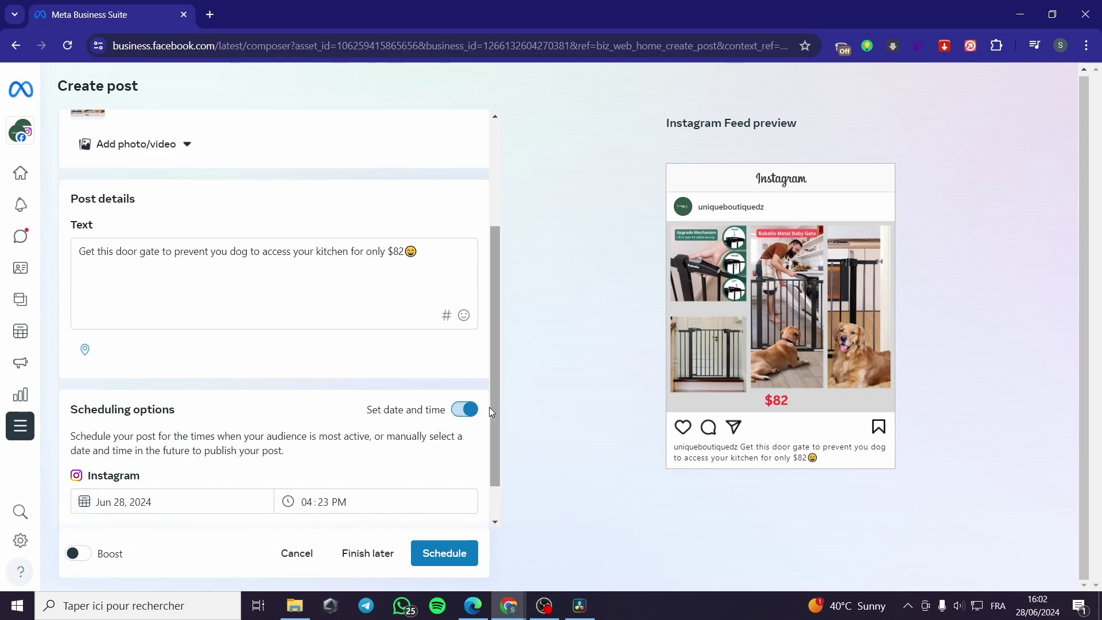
Turn scheduling off, turn Boost on, and publish, triggering the Instagram Account Not Connected warning
click(472, 411)
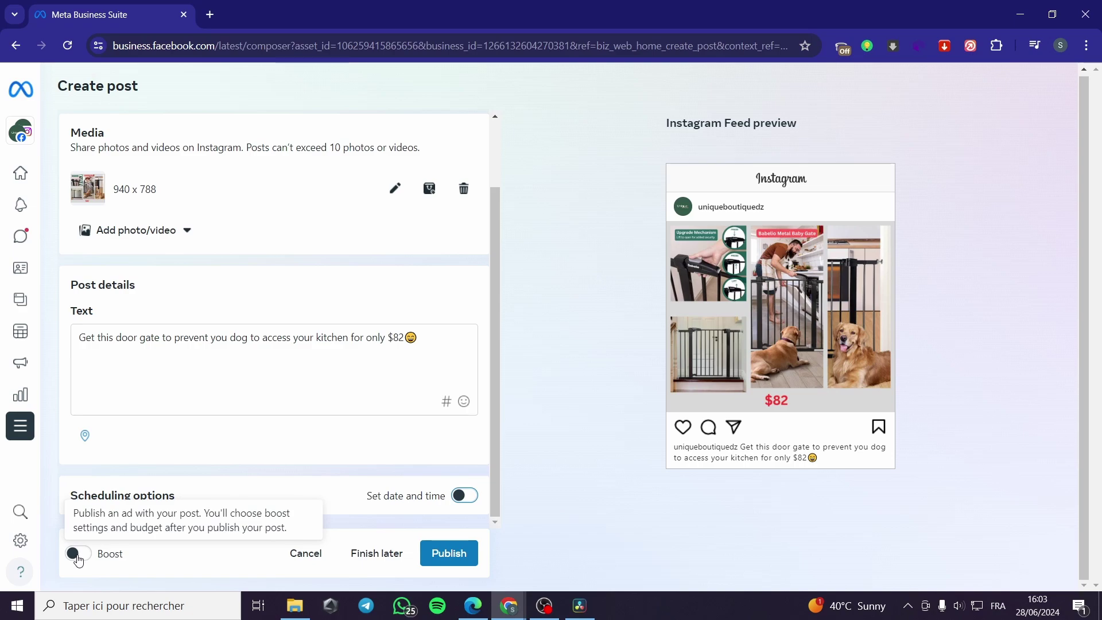
click(79, 554)
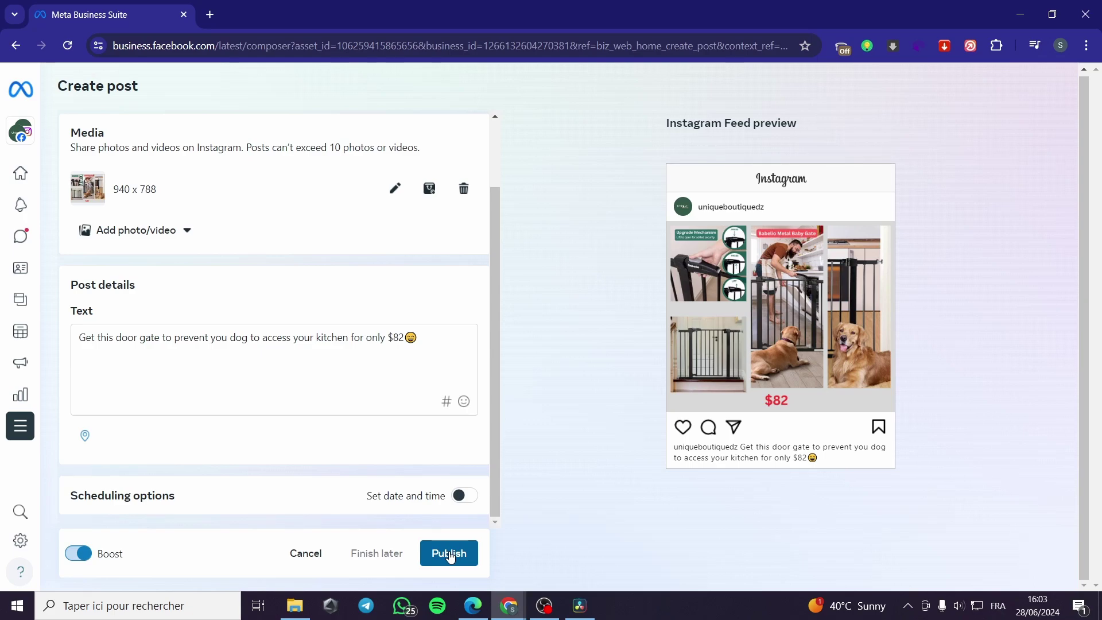
click(450, 554)
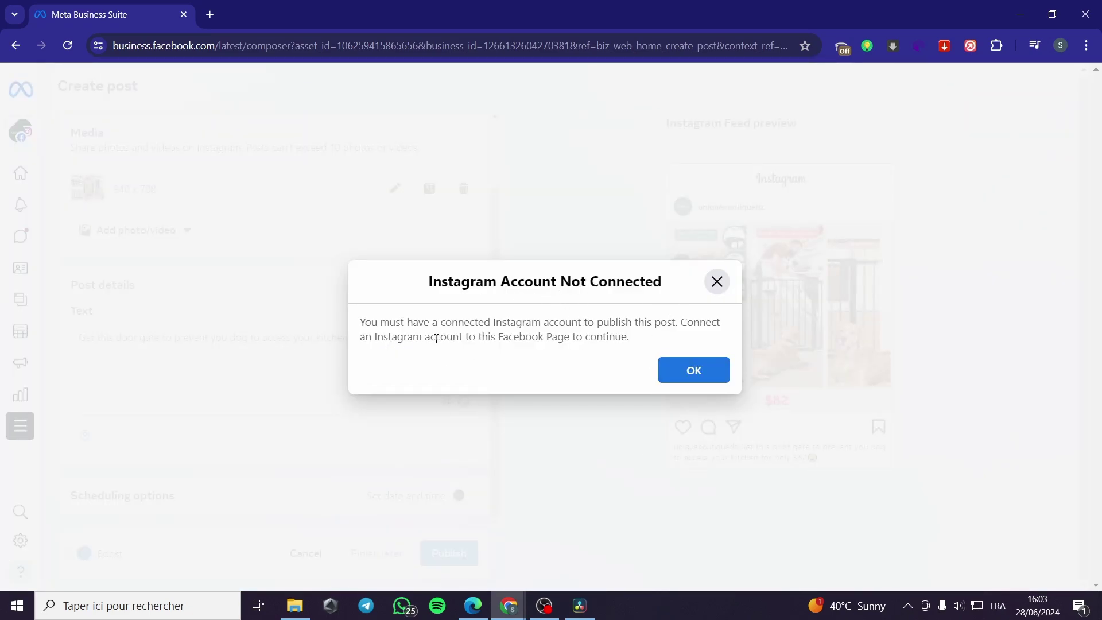
Acknowledge the Instagram Account Not Connected warning with OK
click(696, 376)
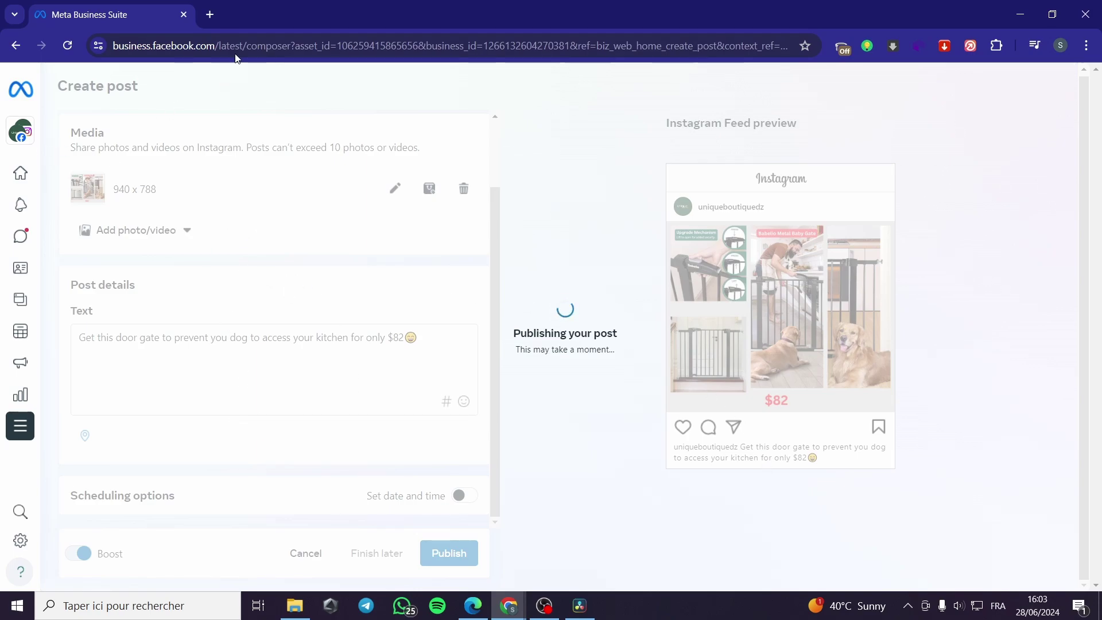
Open canva.com in a new browser tab
click(210, 14)
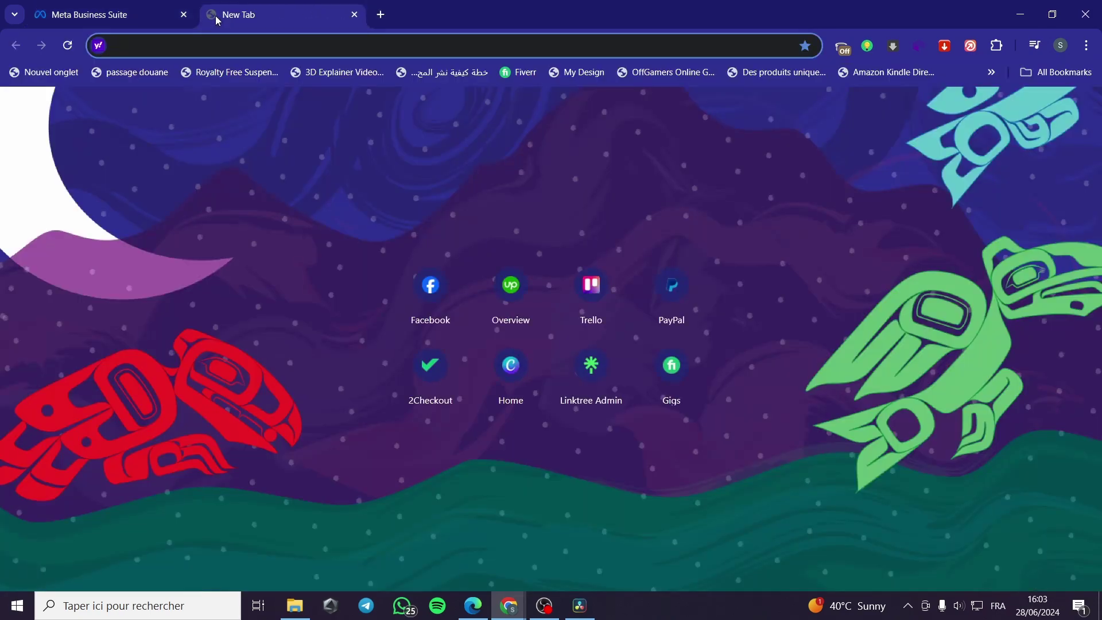
text(canva)
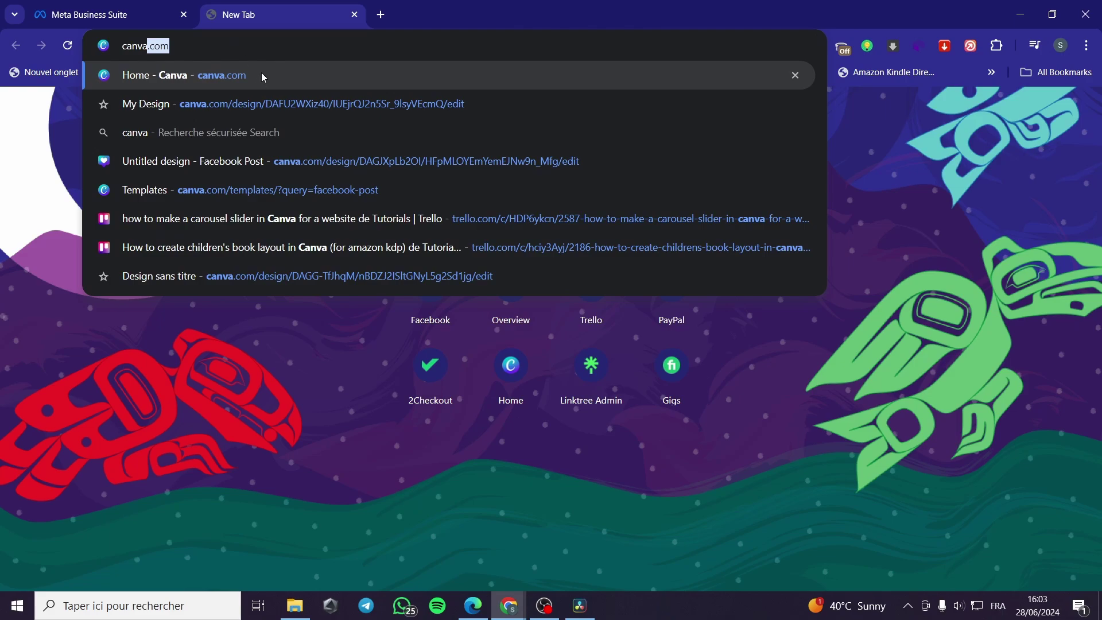
click(261, 75)
click(103, 15)
click(253, 11)
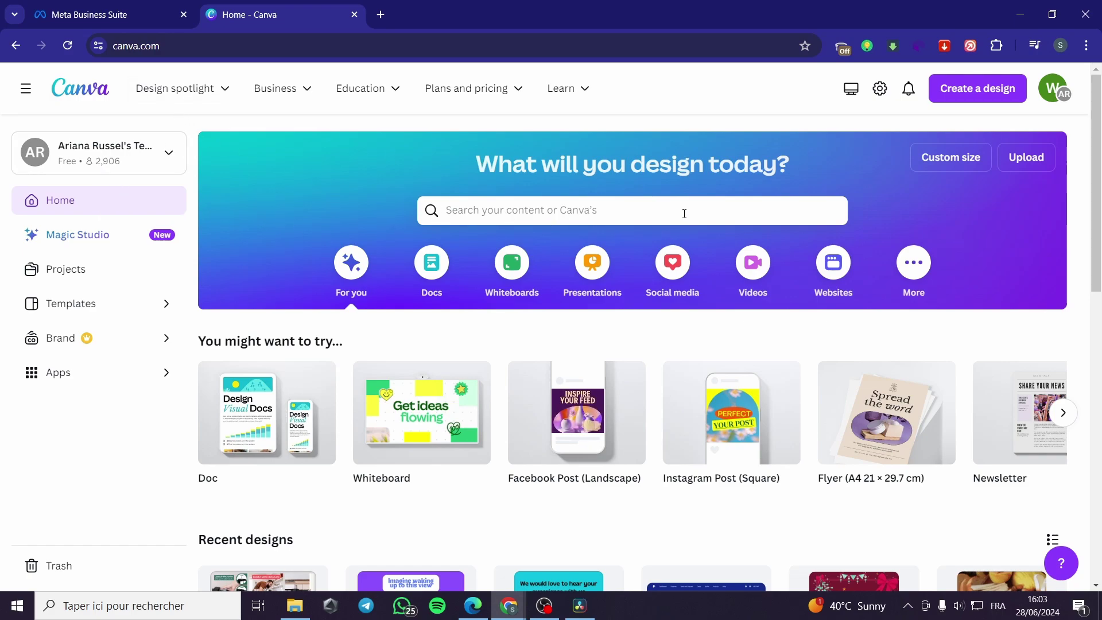
Search Canva for 'instagram reel' and browse the 7,583 template results
click(647, 216)
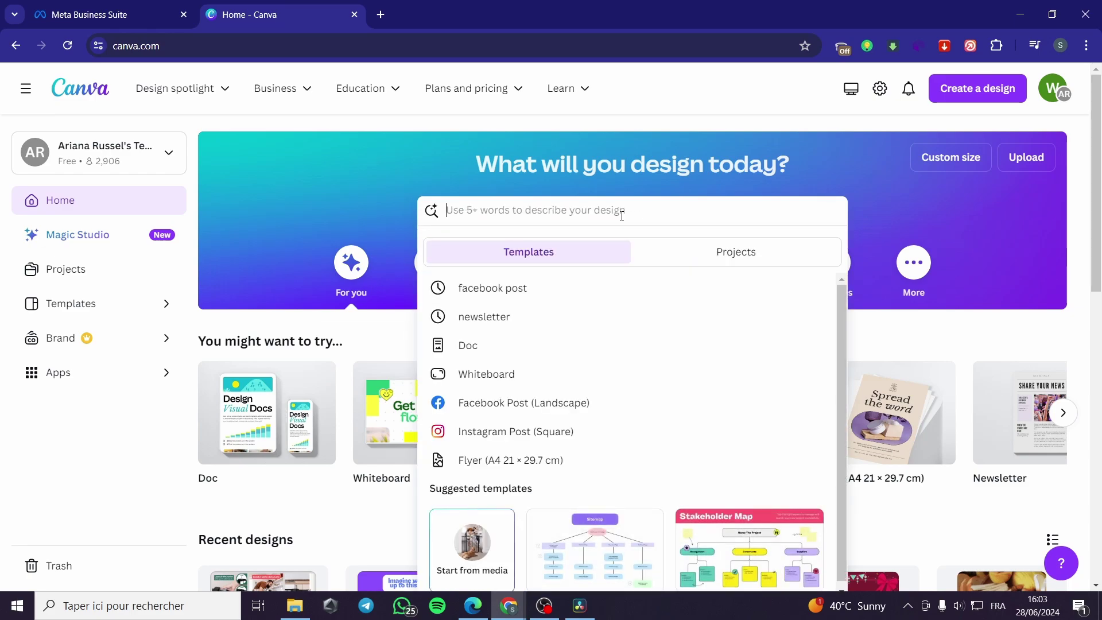
text(in)
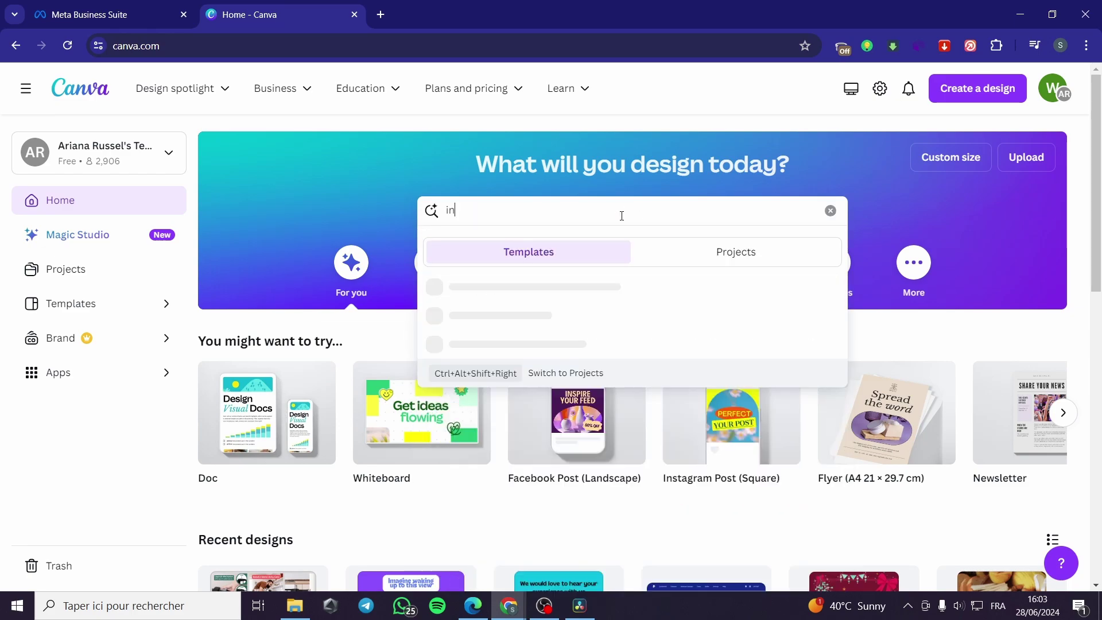
text(stagram)
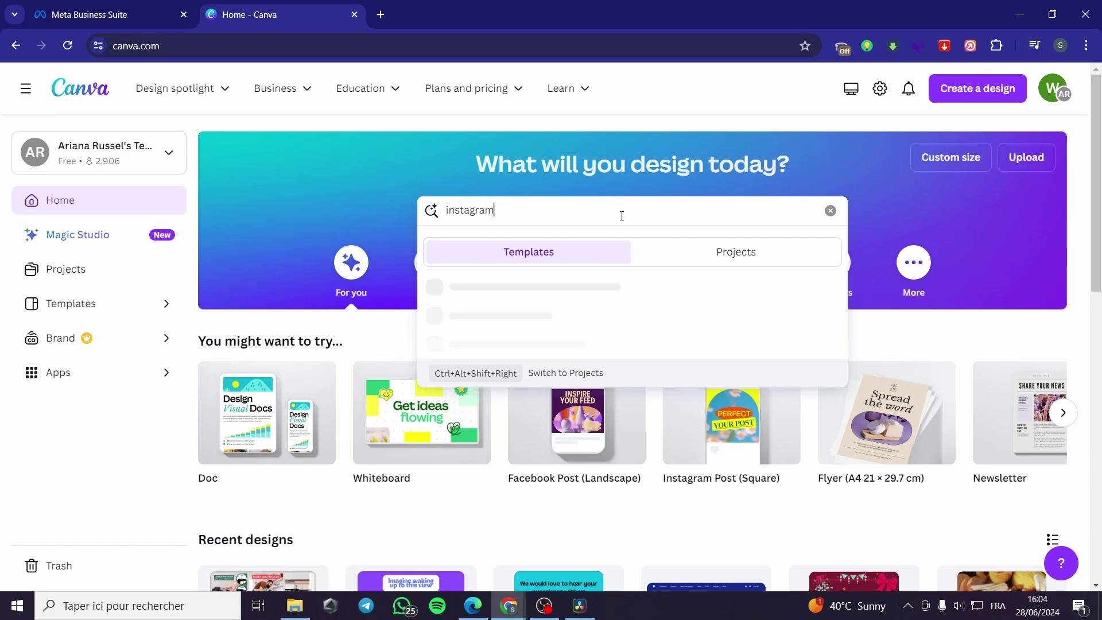
text( reel)
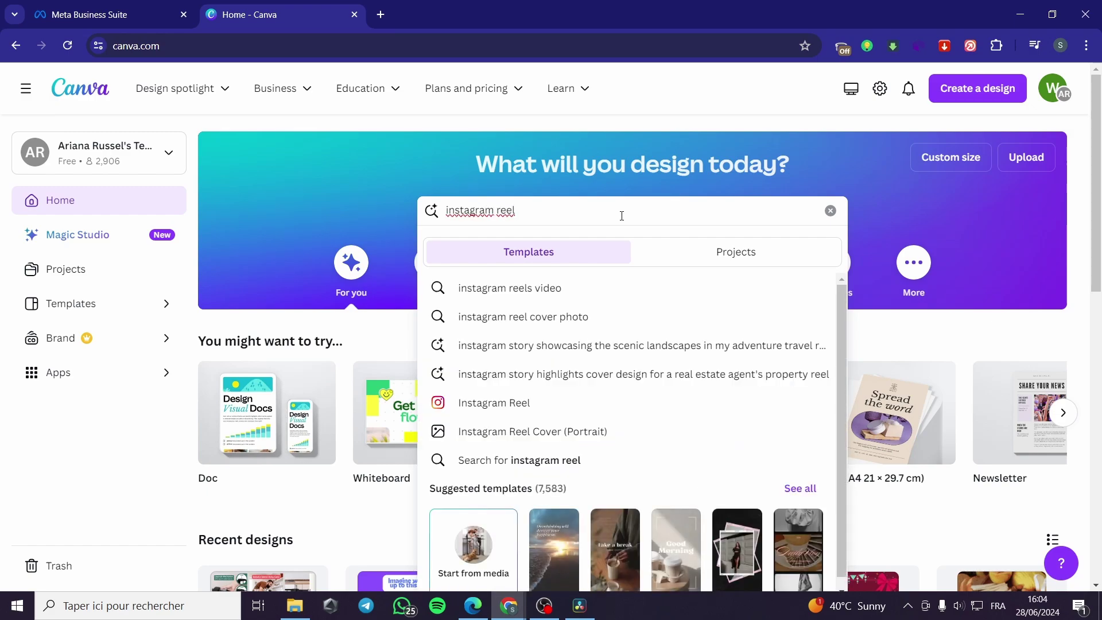
key(Return)
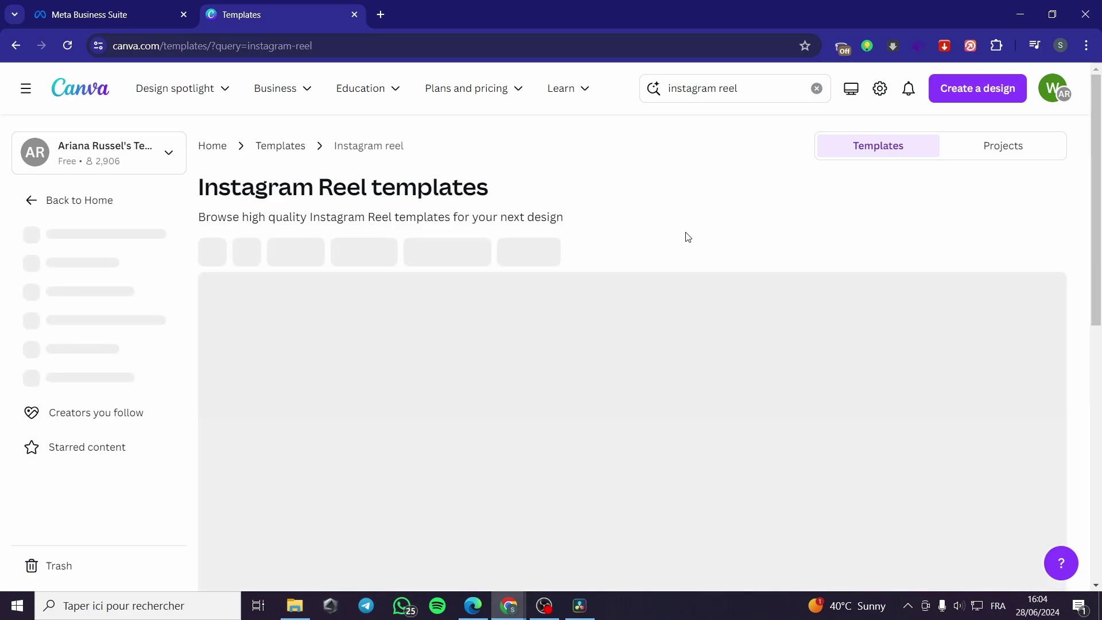
scroll(648, 263, down, 3)
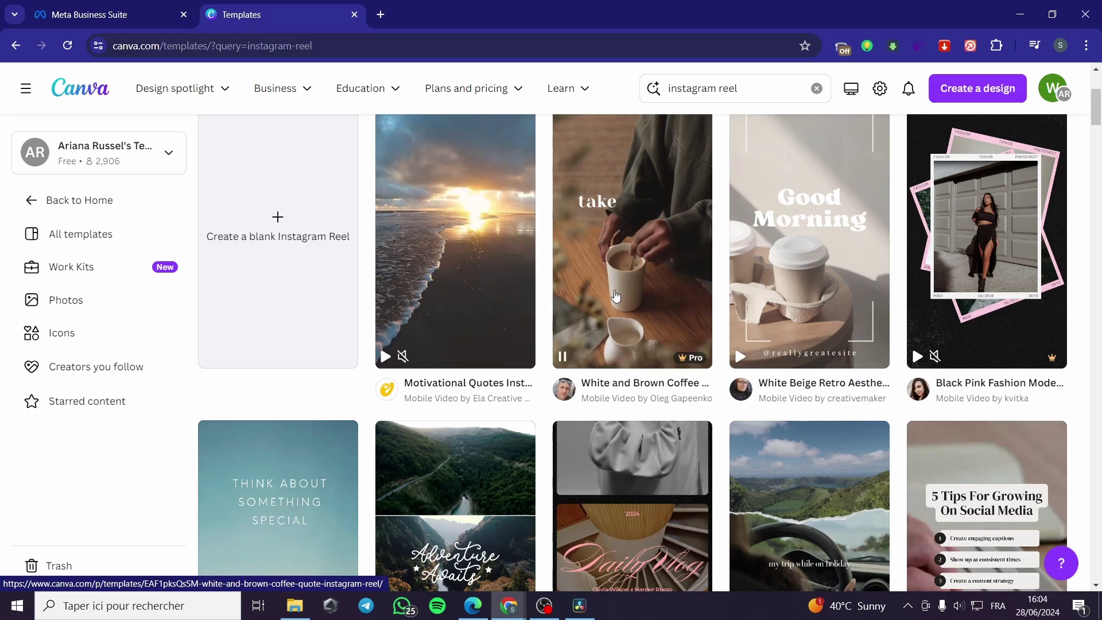
scroll(650, 328, down, 1)
scroll(649, 328, down, 2)
scroll(649, 328, up, 4)
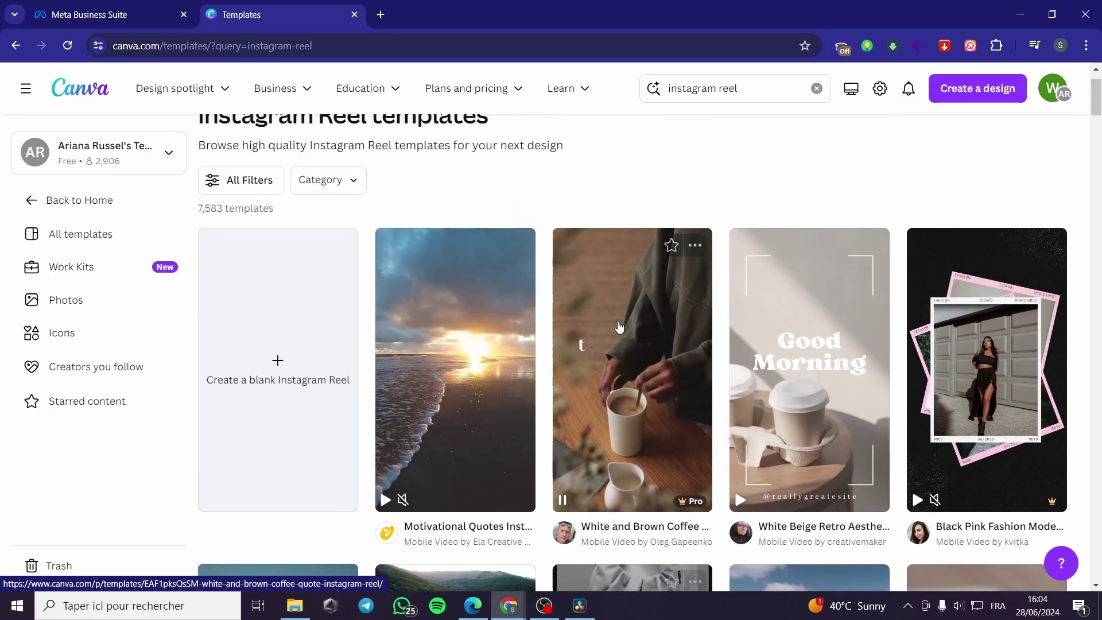
scroll(790, 431, down, 2)
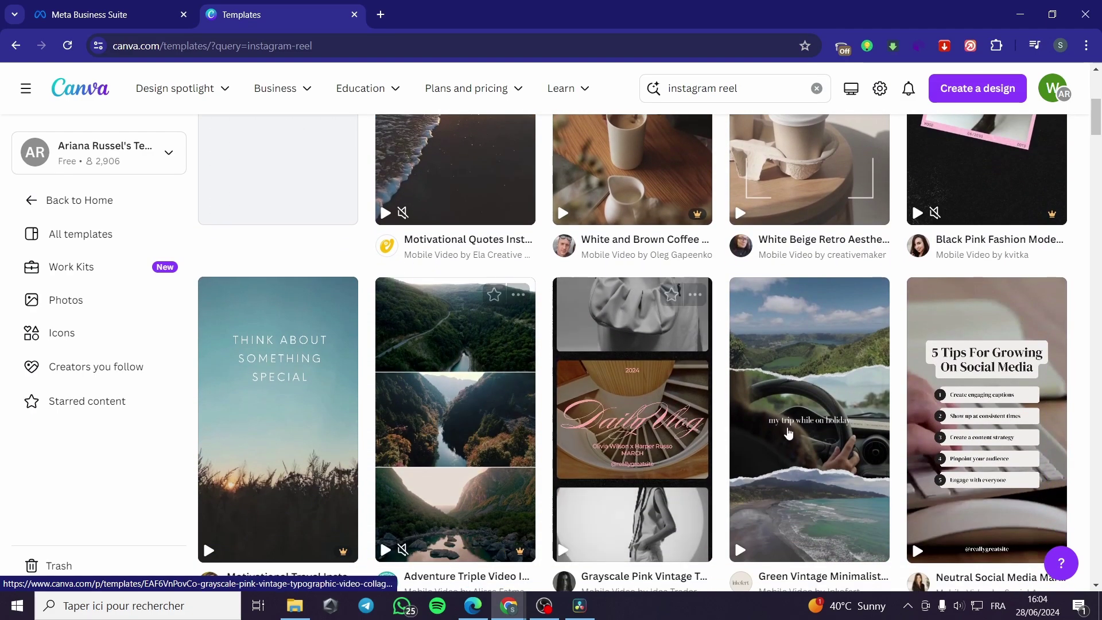
scroll(474, 385, up, 5)
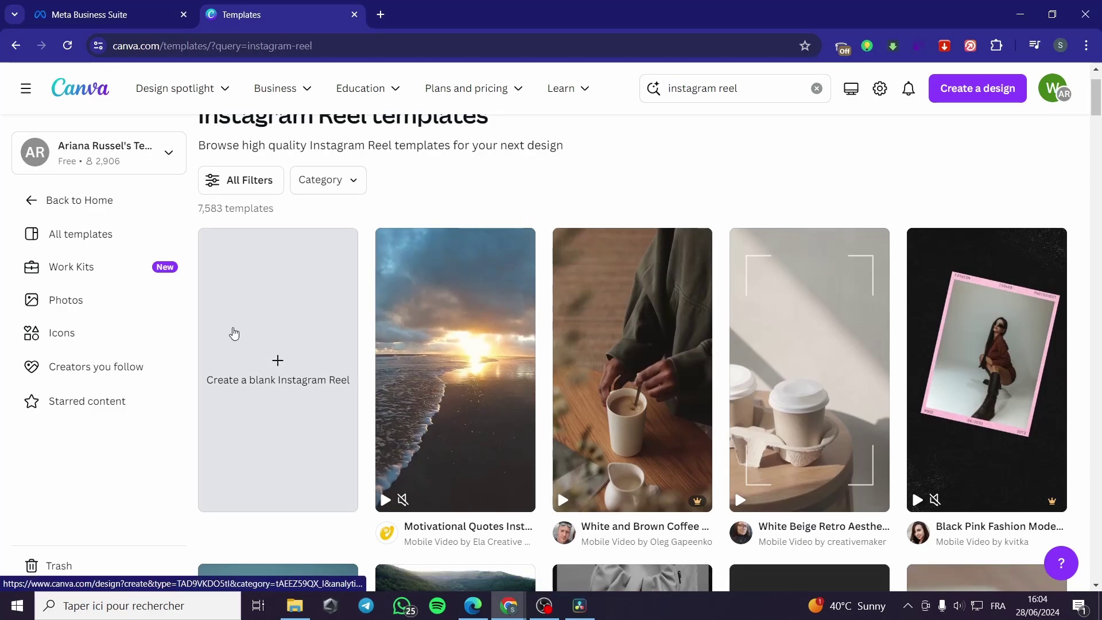
Start a blank Mobile Video design with a purple-to-teal gradient background, then bring up Elements
click(272, 343)
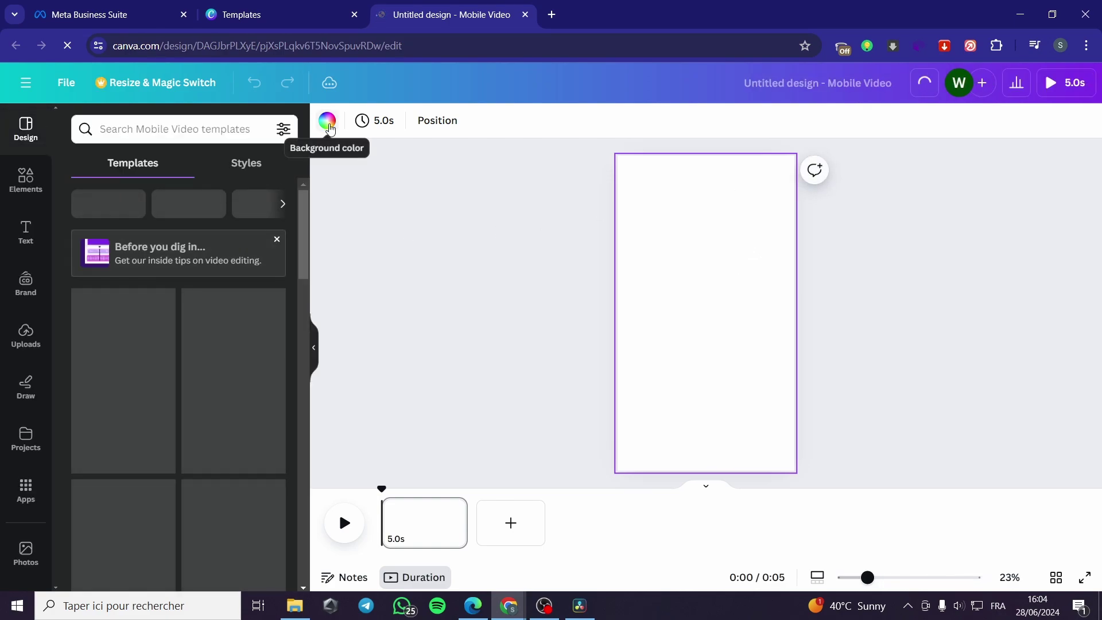
click(331, 130)
scroll(272, 531, down, 2)
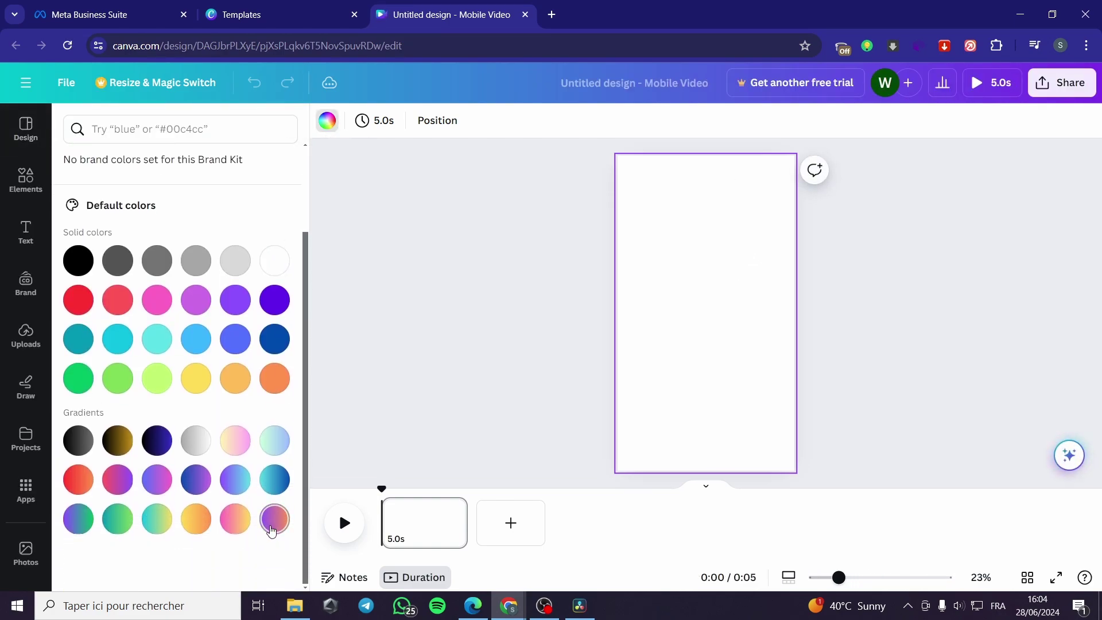
click(275, 480)
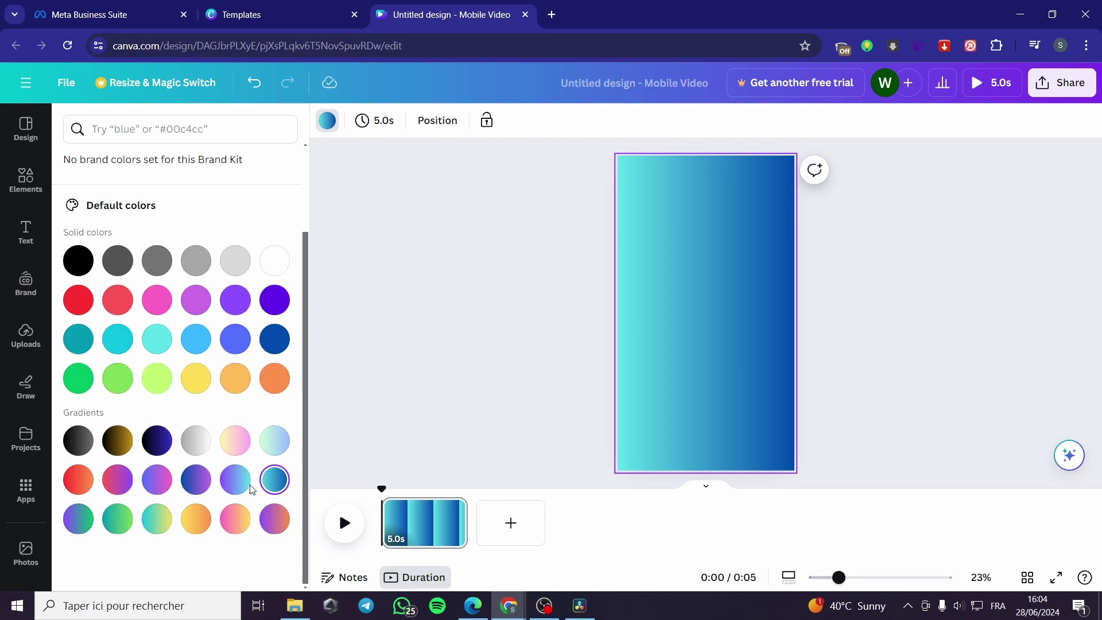
click(161, 452)
click(232, 482)
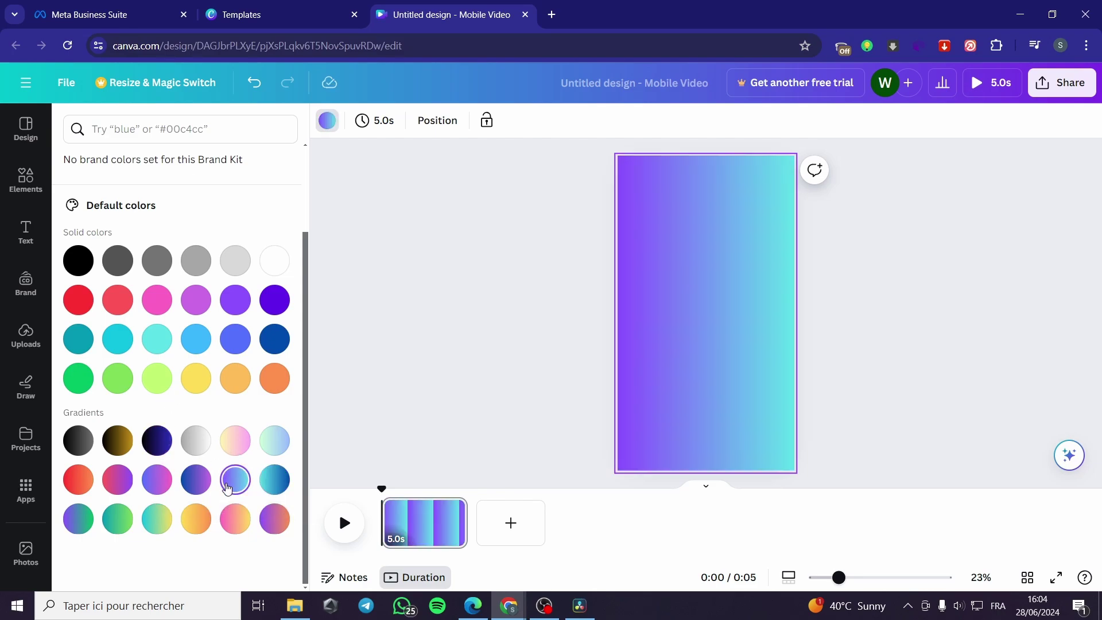
click(659, 326)
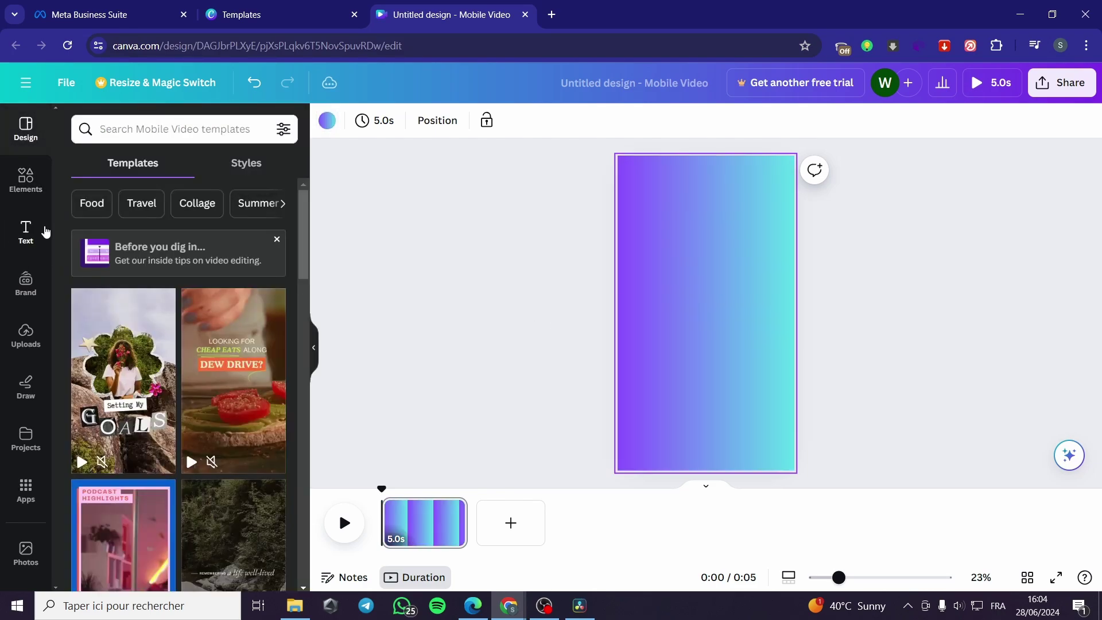
click(38, 191)
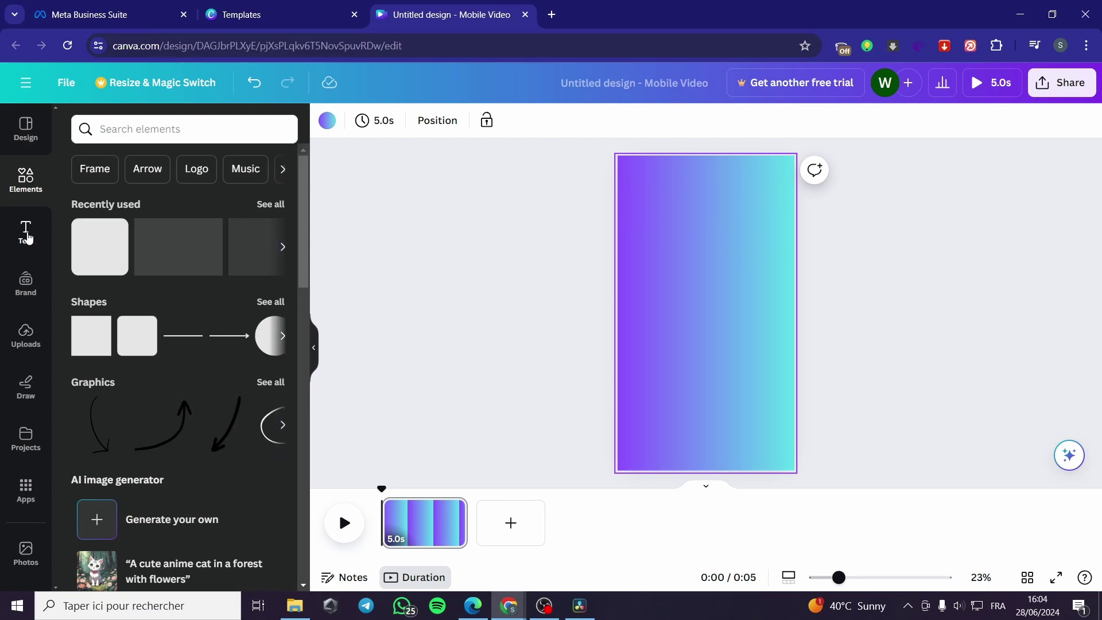
Add a 'Test Reel' heading in the Holiday font and enlarge it
click(26, 230)
click(147, 256)
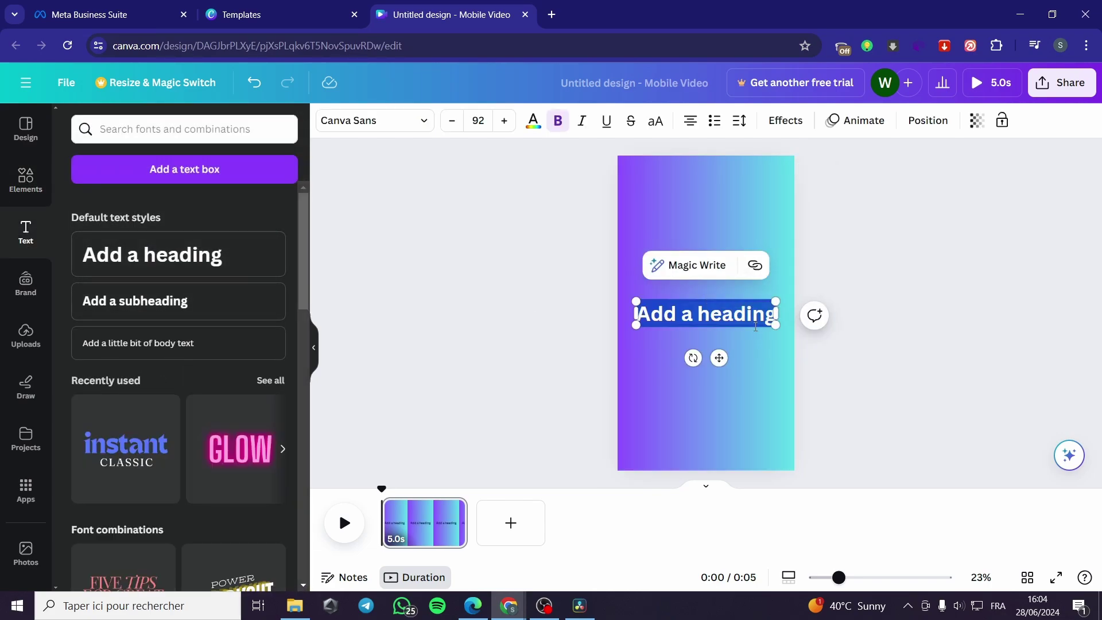
text(Tes)
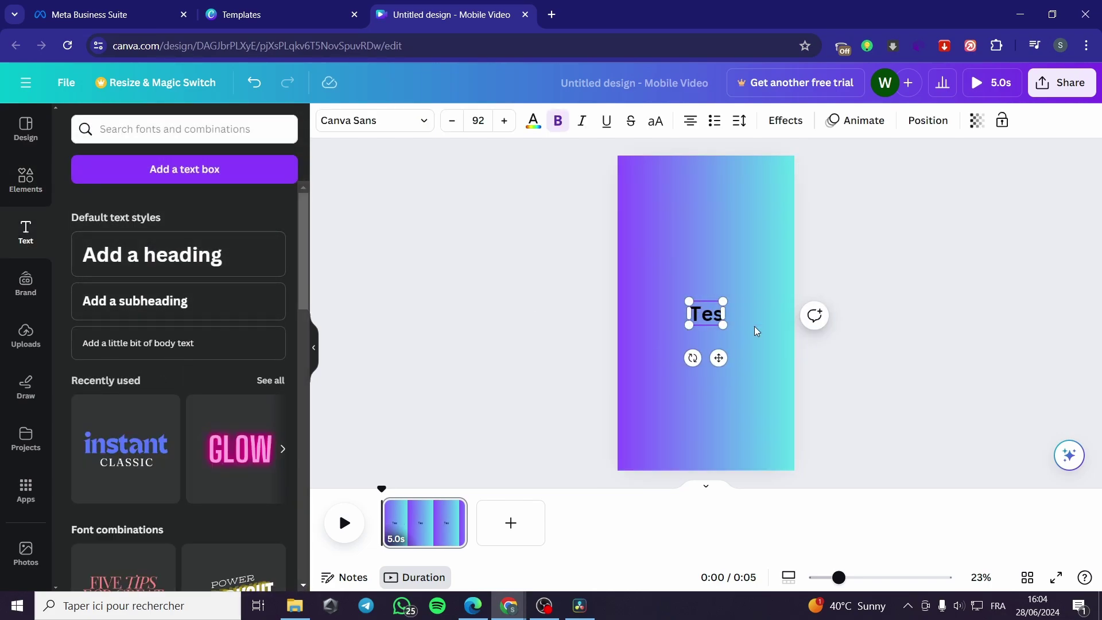
text(t Reel)
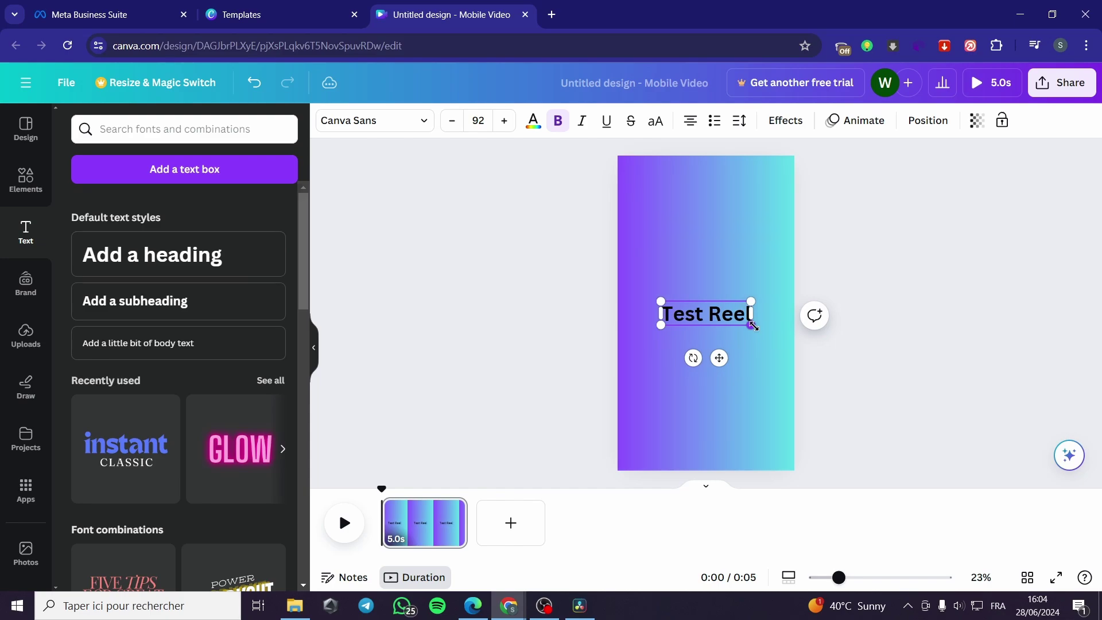
key(ctrl+a)
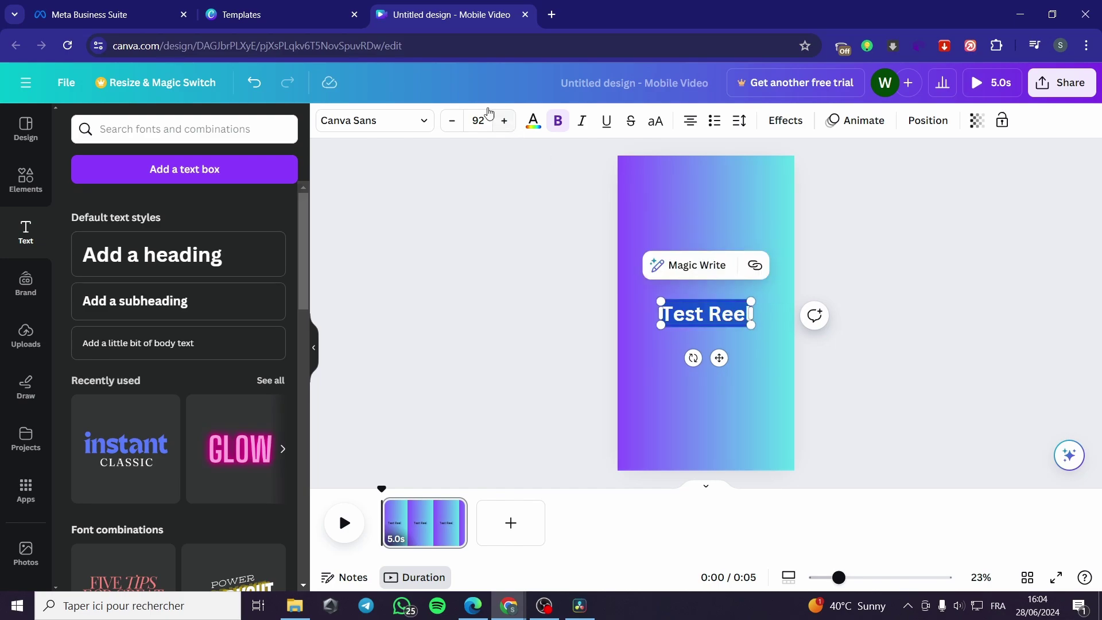
click(419, 126)
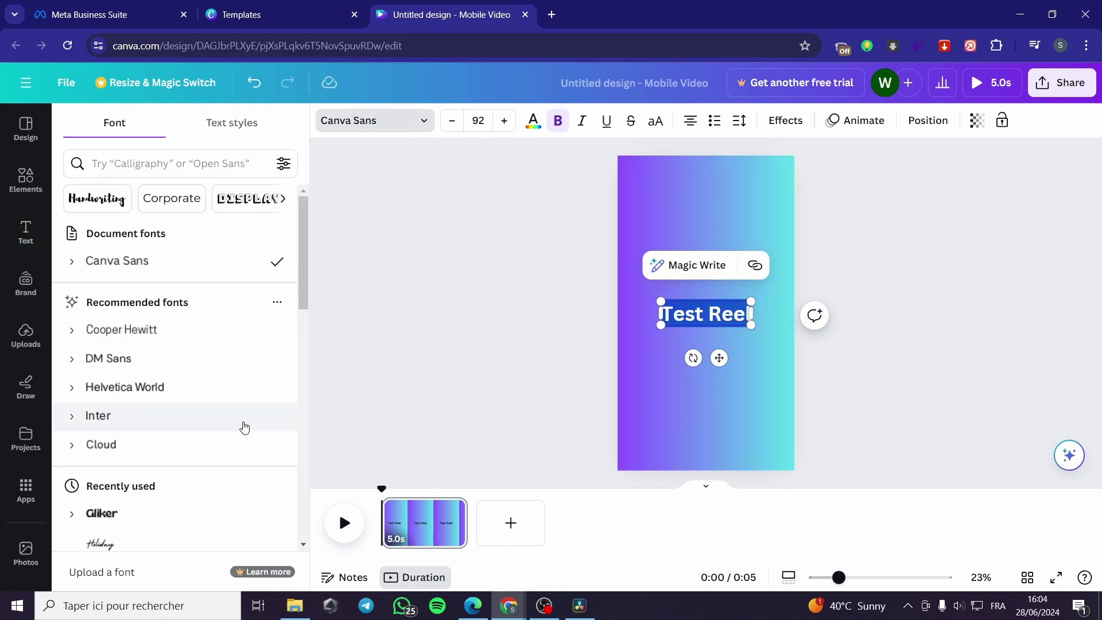
scroll(230, 437, down, 1)
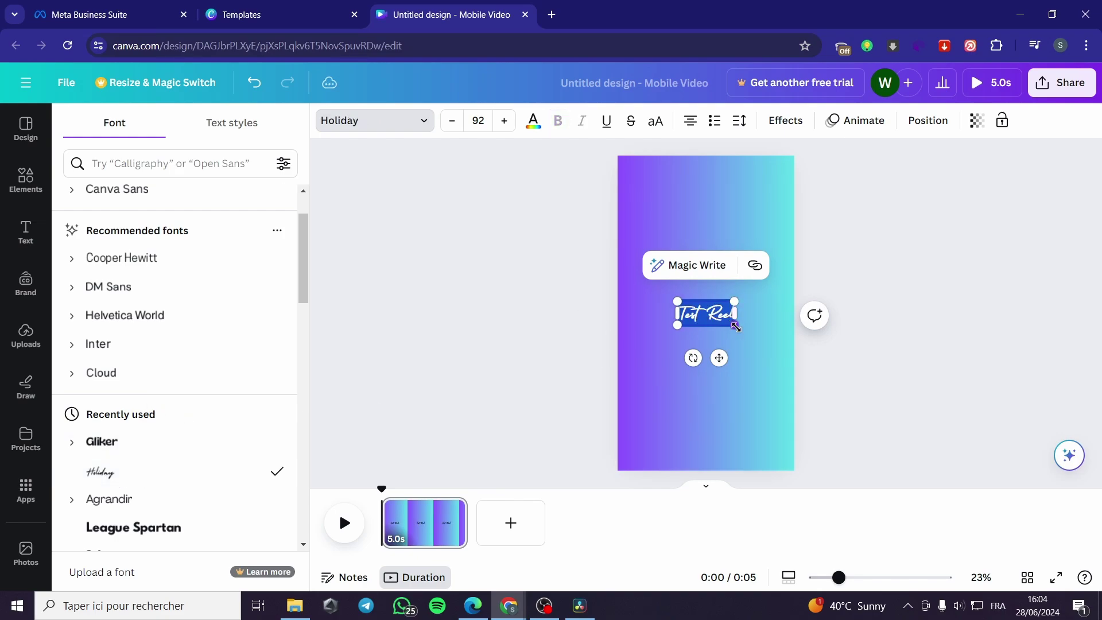
drag(736, 327, 871, 383)
key(Escape)
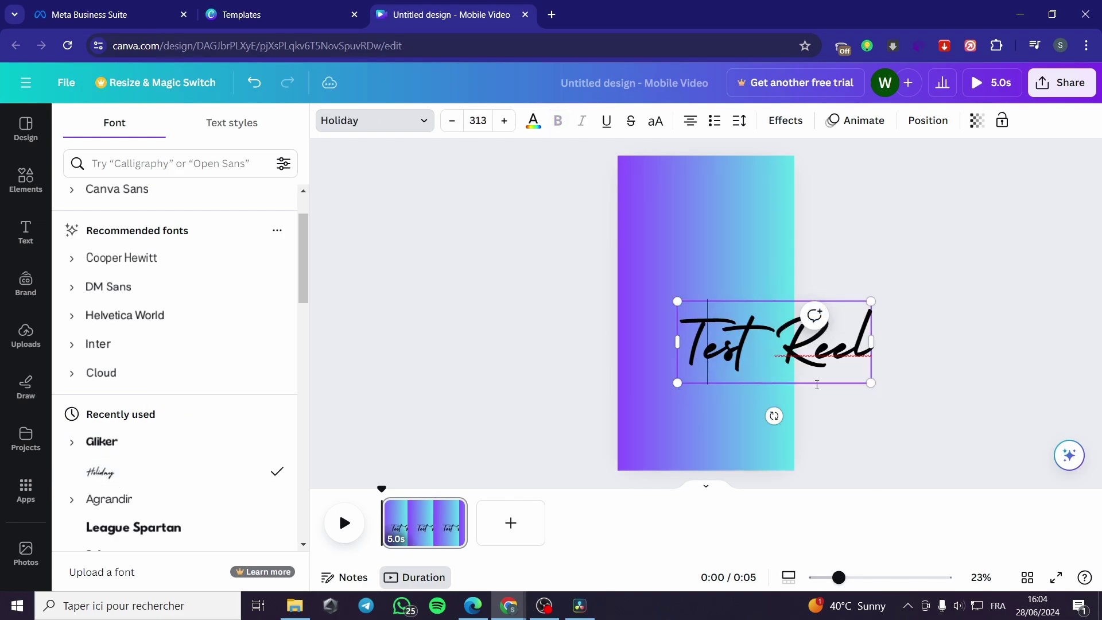
Make the Test Reel title white and move it near the top of the page
click(894, 425)
drag(758, 362, 855, 383)
click(733, 354)
key(Return)
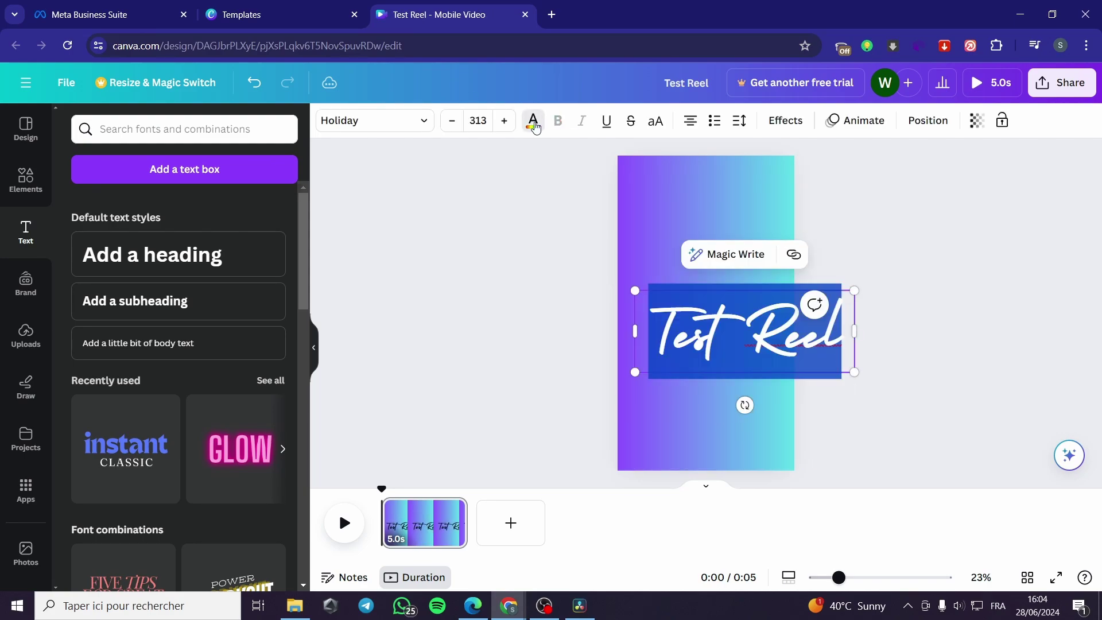
click(534, 121)
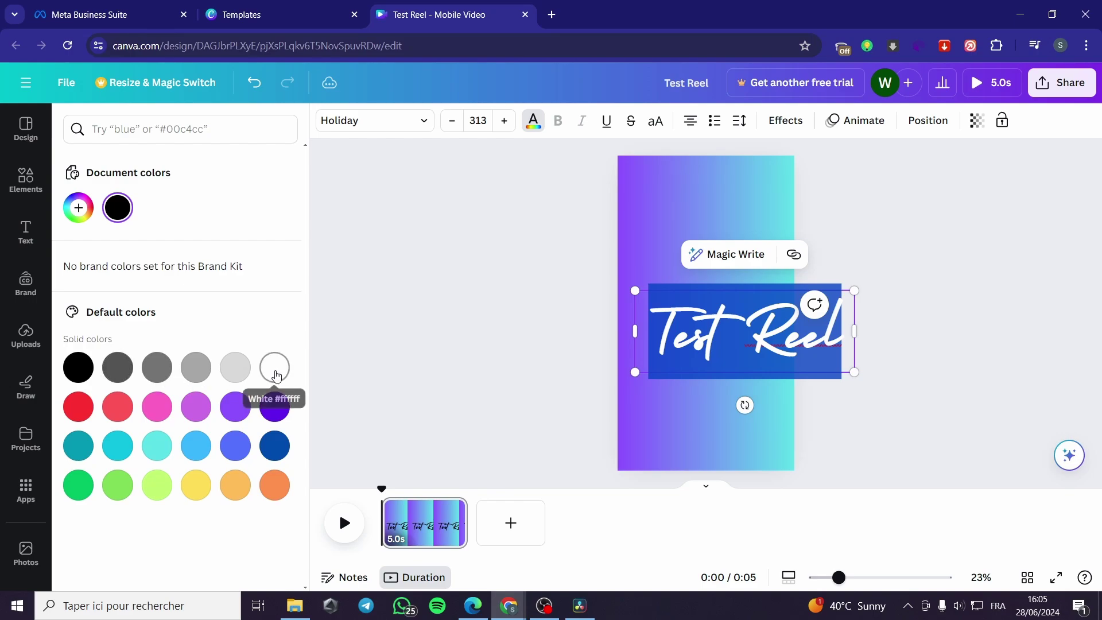
click(272, 378)
click(850, 430)
drag(849, 371, 718, 238)
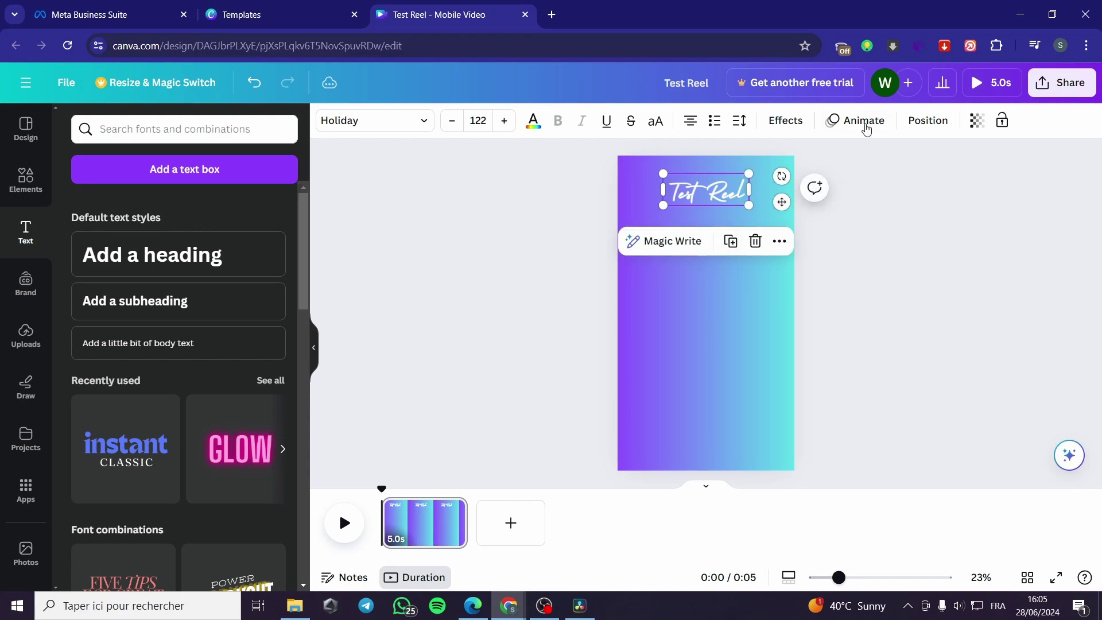
Apply the Blur animation to the Test Reel title
click(857, 121)
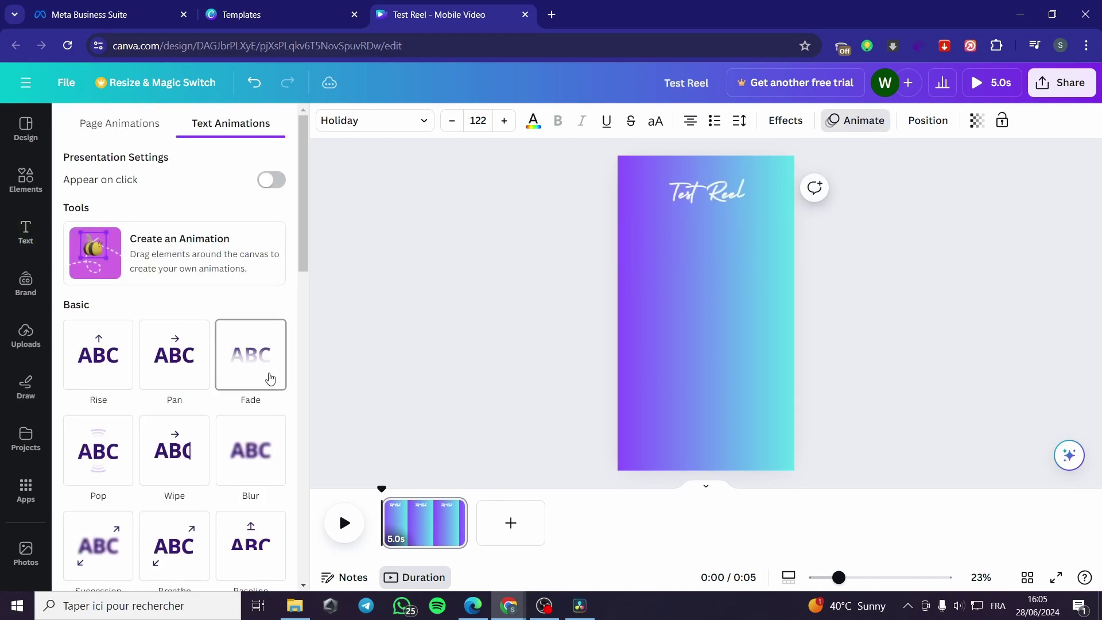
click(239, 449)
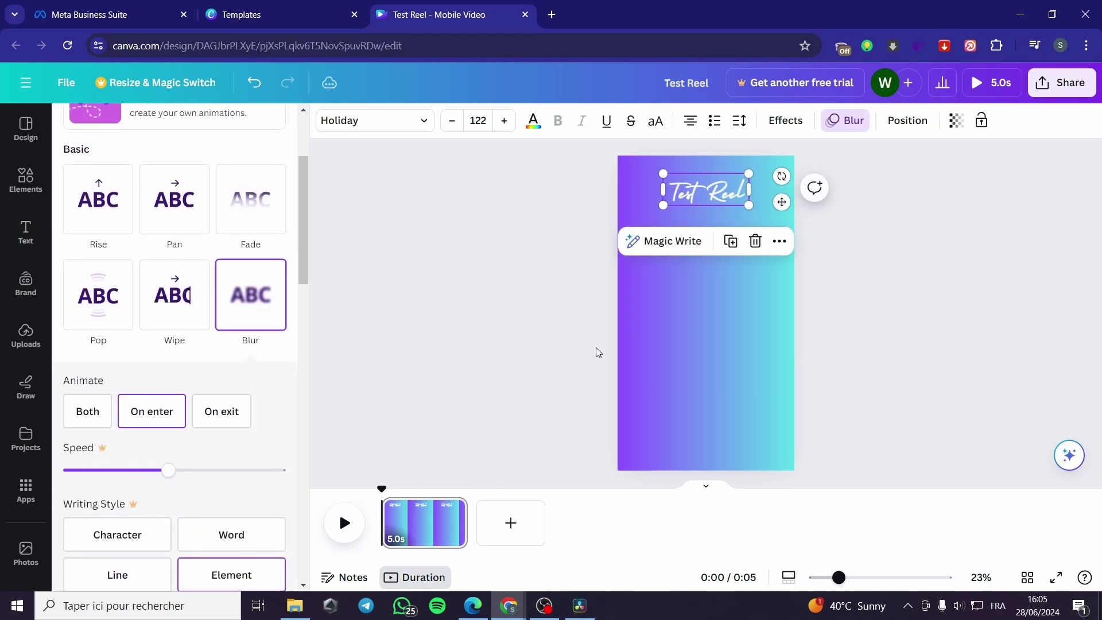
scroll(172, 344, up, 5)
click(25, 232)
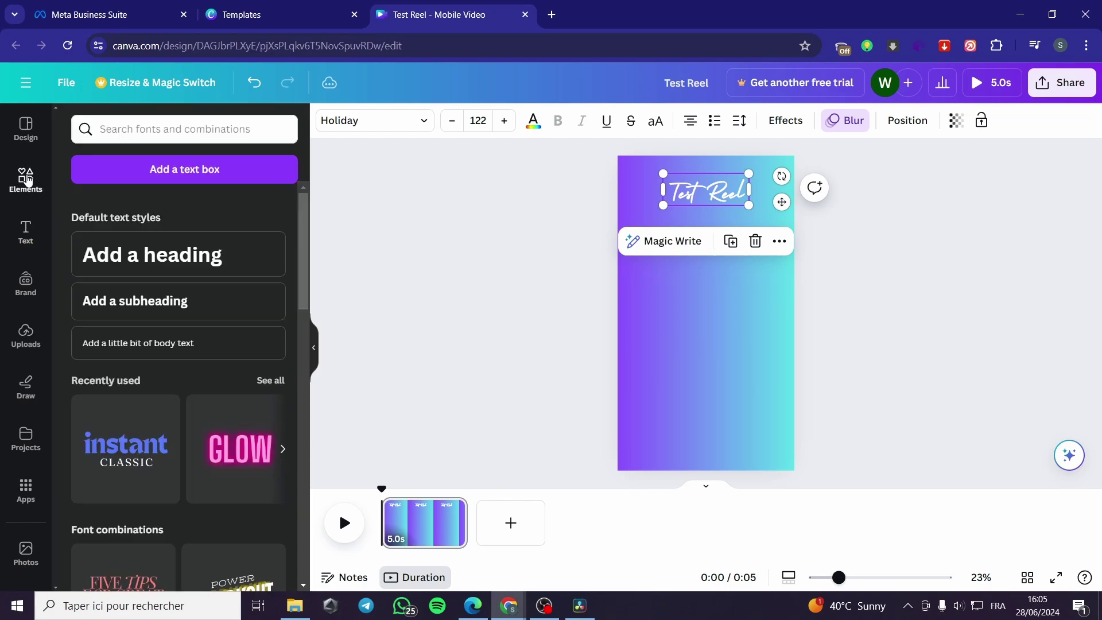
Search Elements for 'animal' and add the paw-prints graphic to the page
click(26, 180)
scroll(222, 315, down, 7)
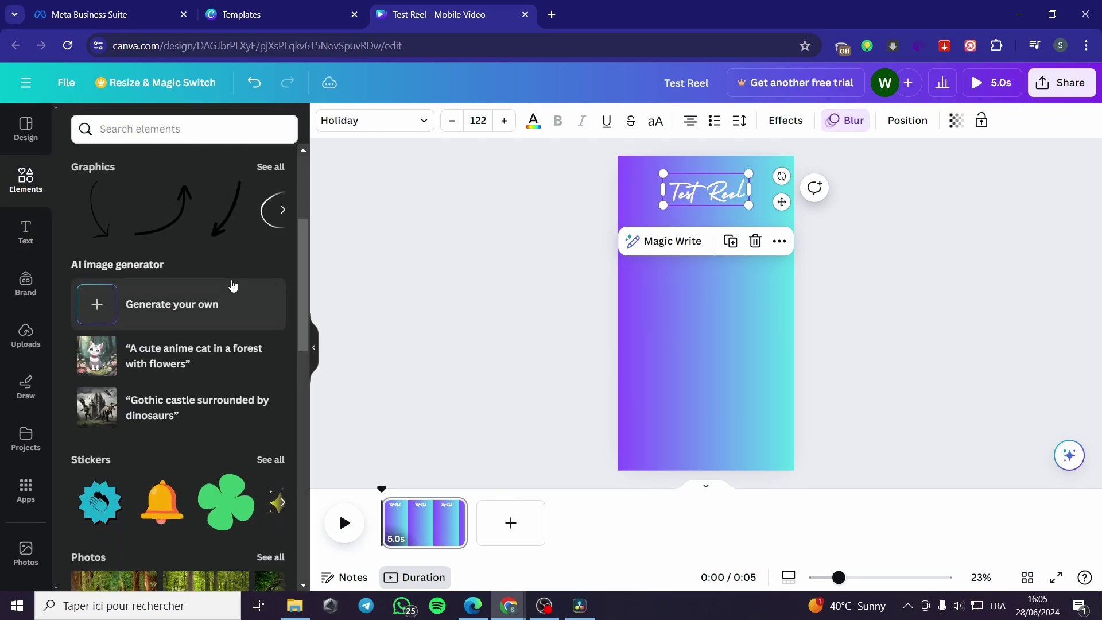
scroll(172, 345, down, 5)
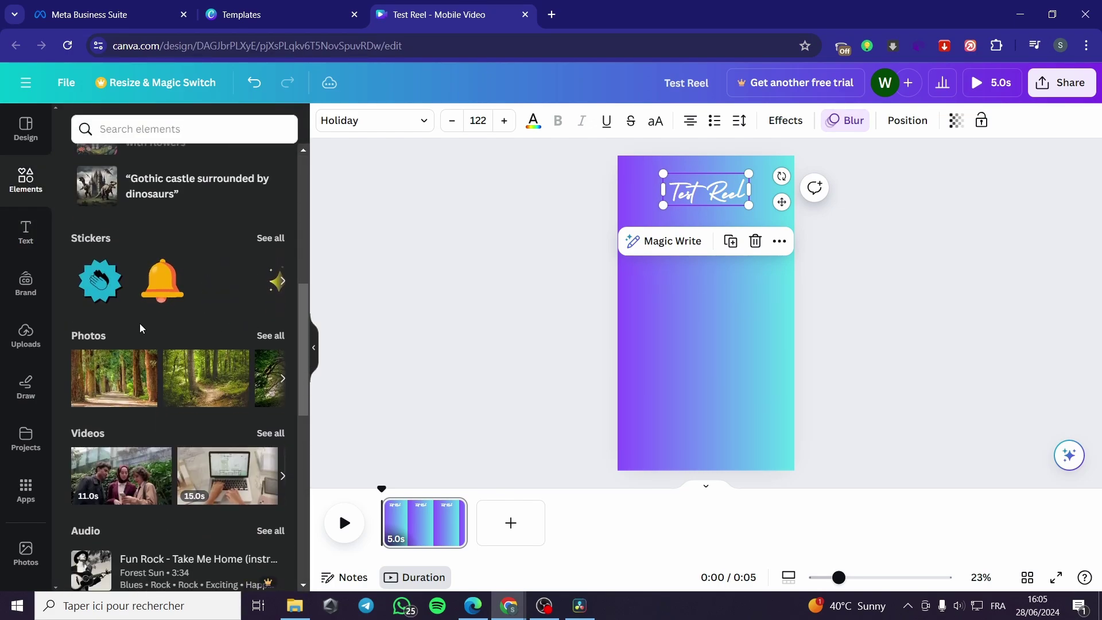
scroll(160, 484, up, 12)
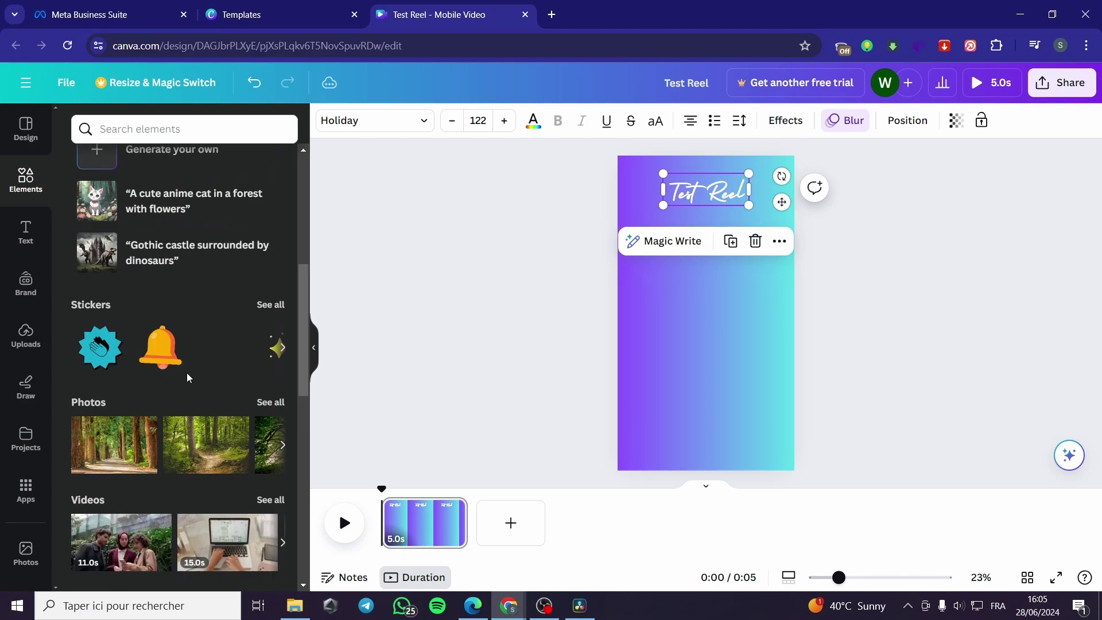
click(198, 126)
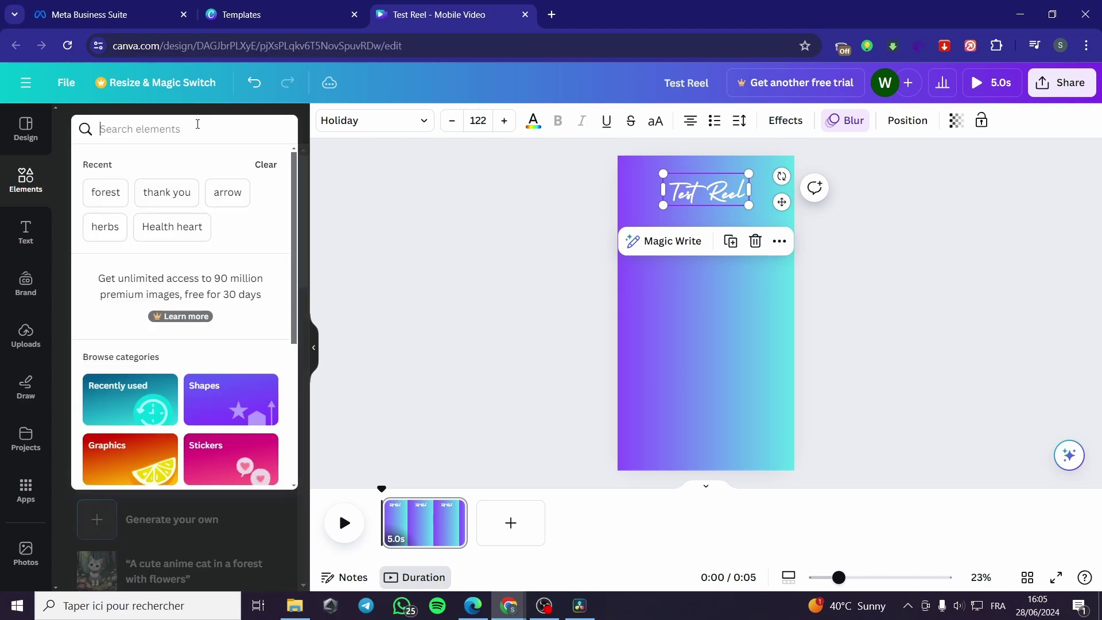
text(animal)
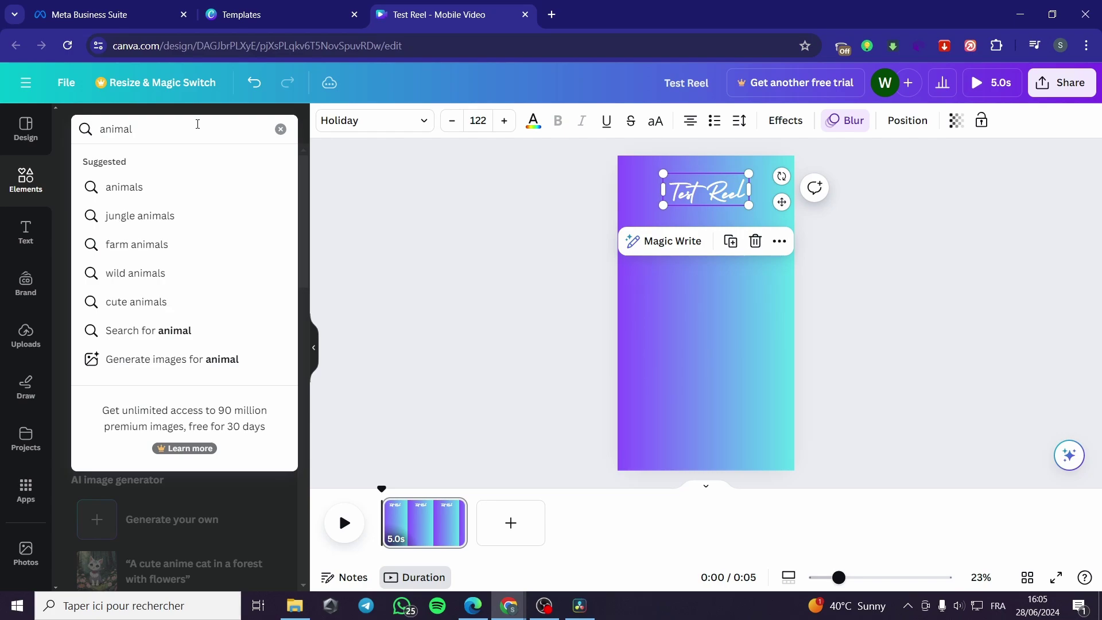
click(140, 180)
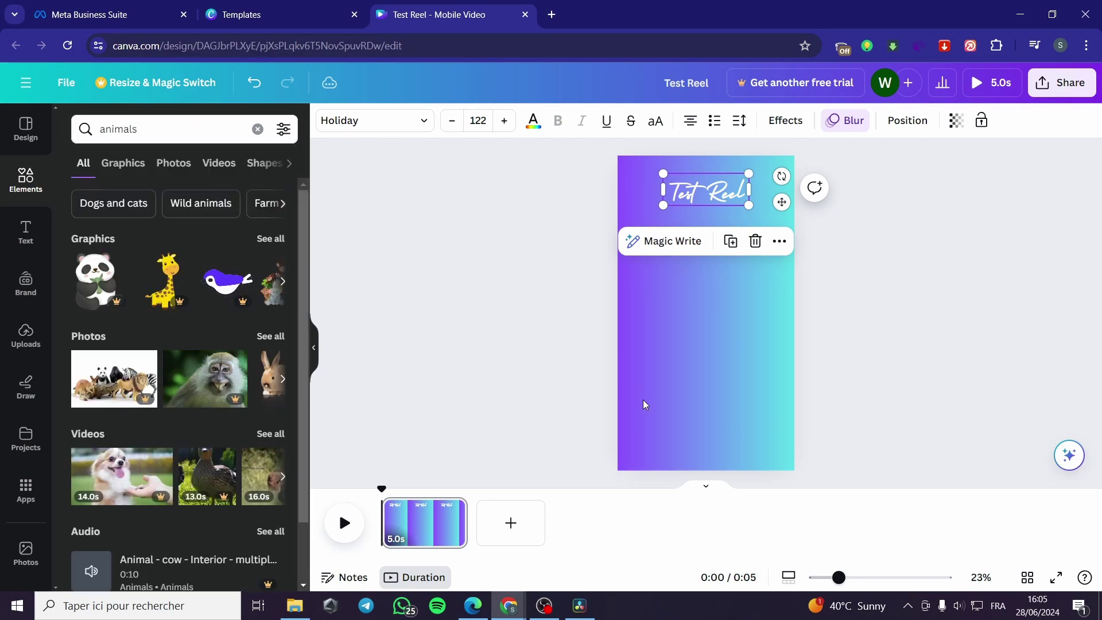
click(271, 238)
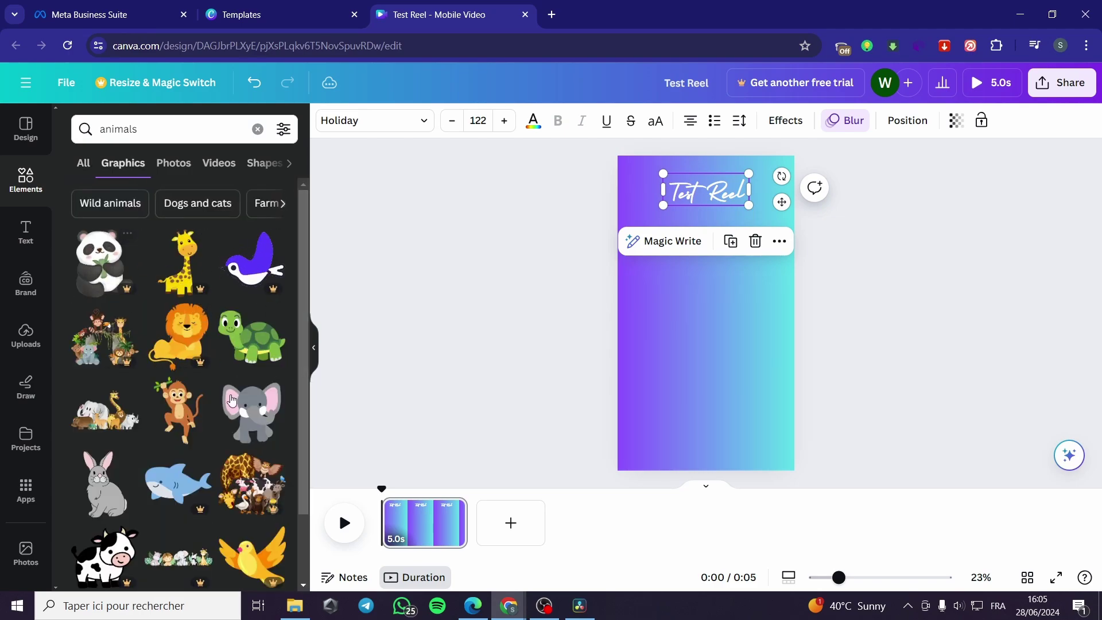
scroll(272, 438, down, 3)
click(253, 473)
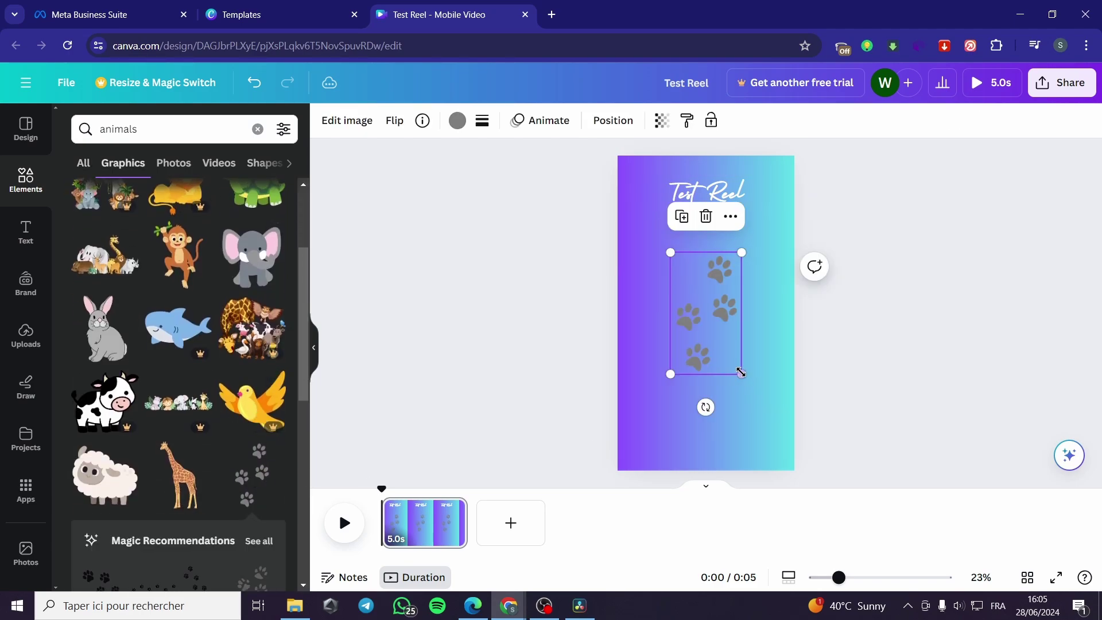
Enlarge the paw prints to span the page and set their transparency to 65
drag(742, 374, 656, 246)
drag(826, 434, 739, 551)
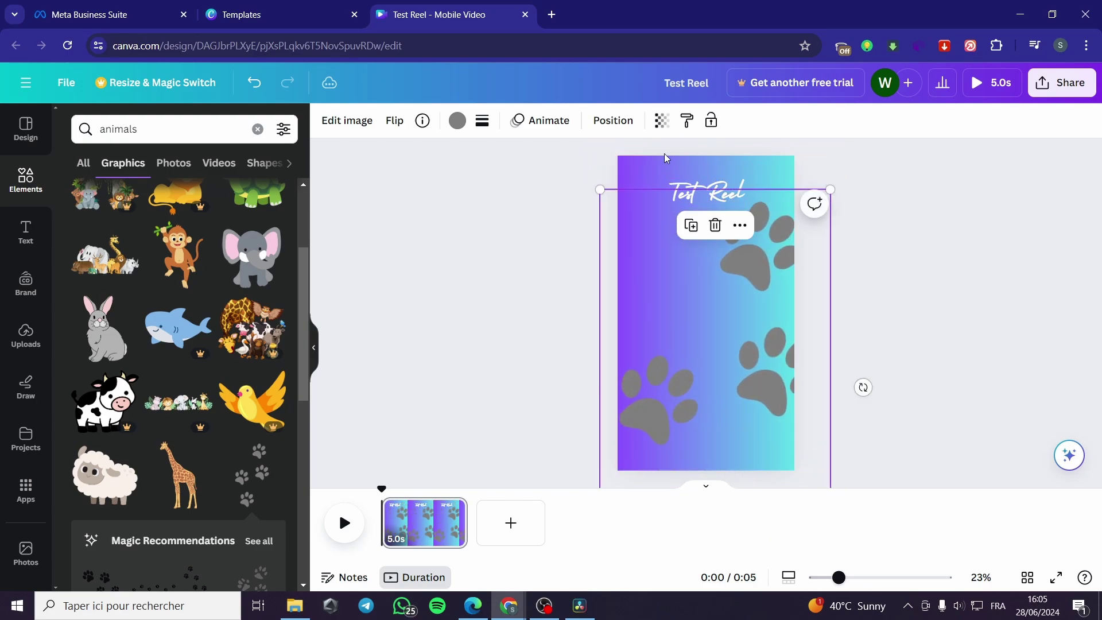
click(661, 121)
drag(622, 197, 598, 191)
click(947, 284)
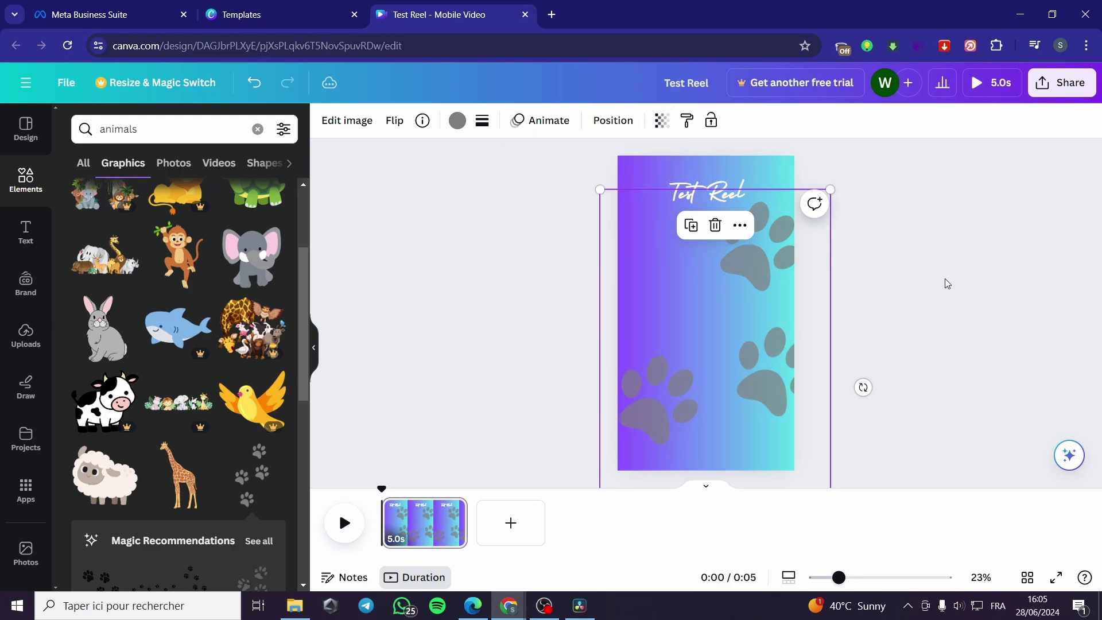
click(924, 285)
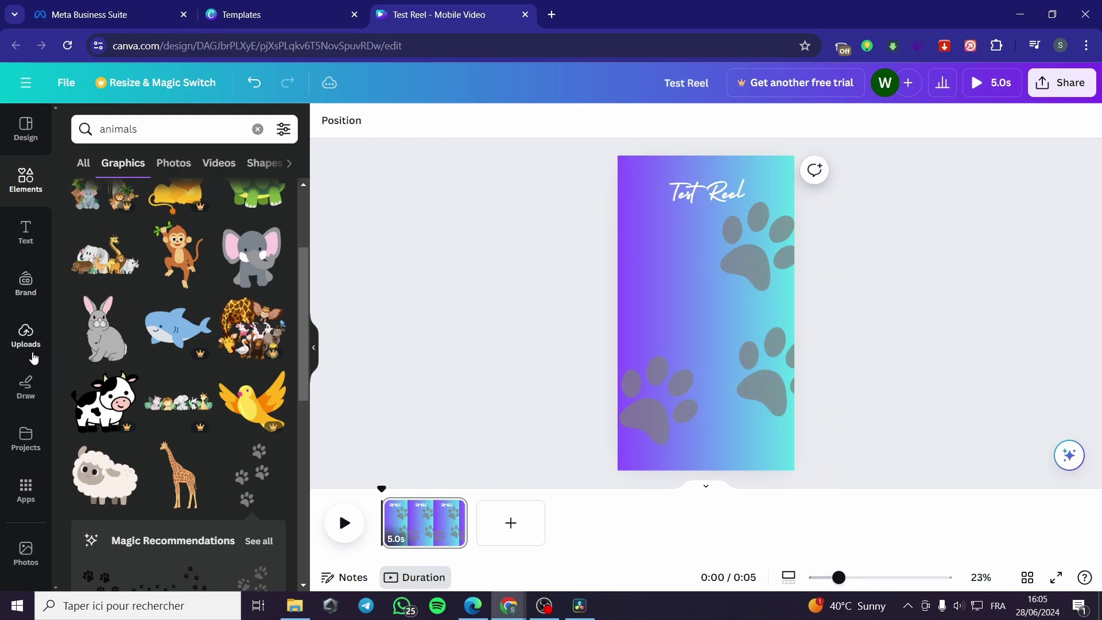
Drag a video from the uploaded media library onto the Test Reel page
click(33, 353)
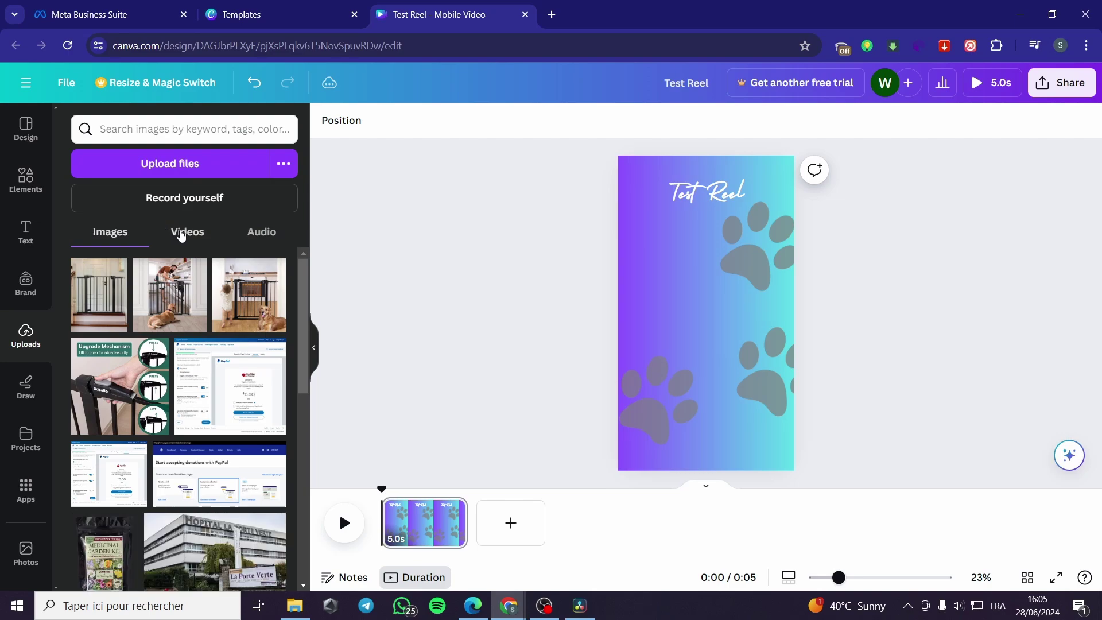
click(181, 234)
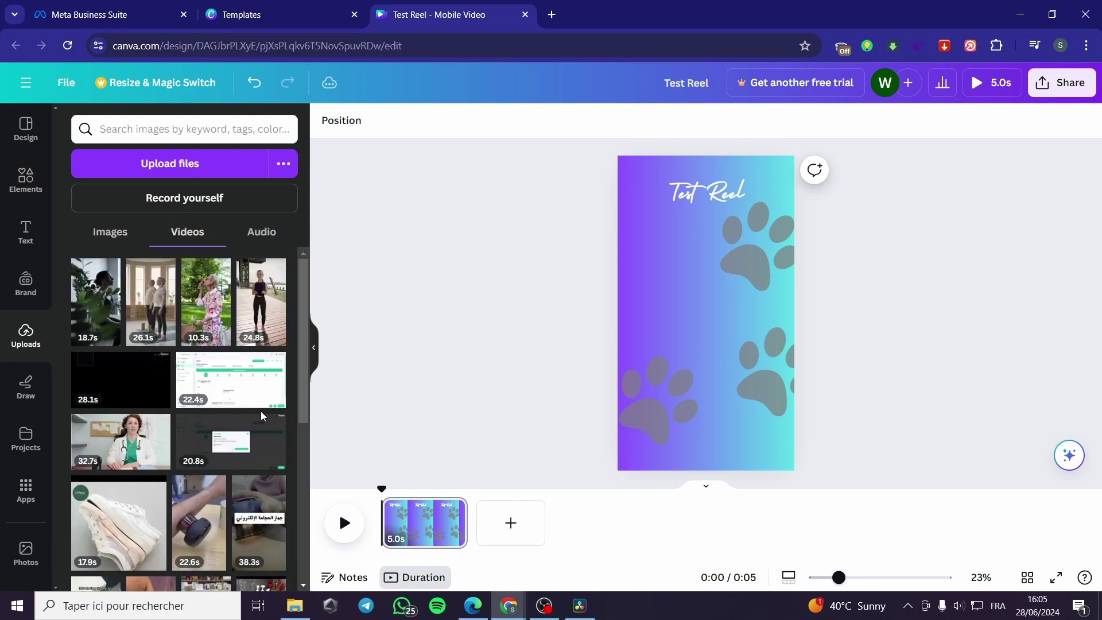
scroll(233, 417, down, 5)
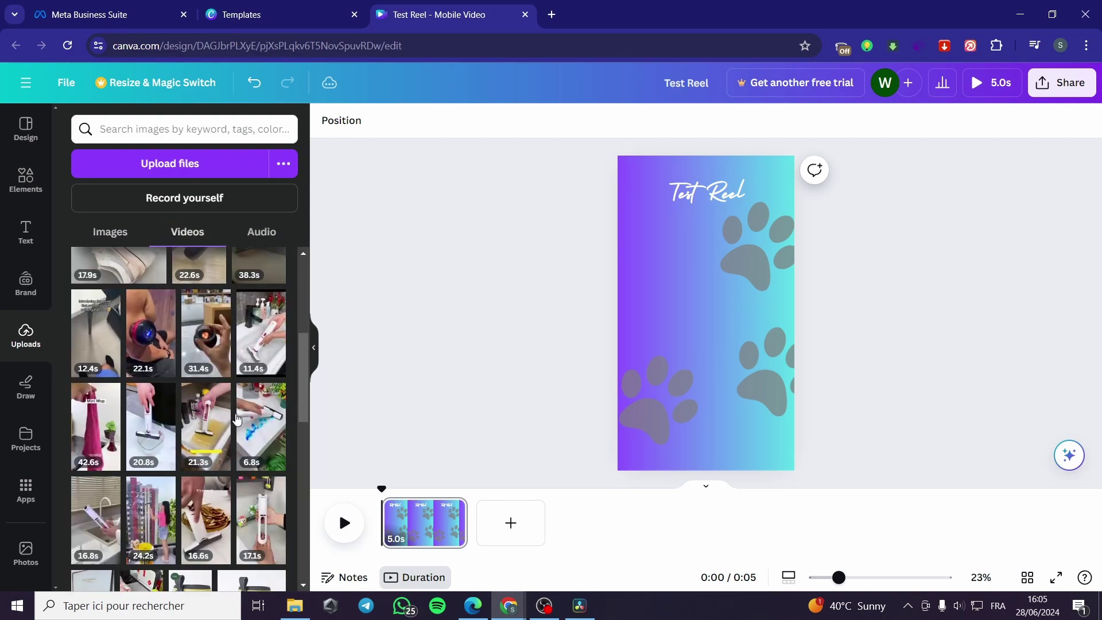
mouse_move(274, 437)
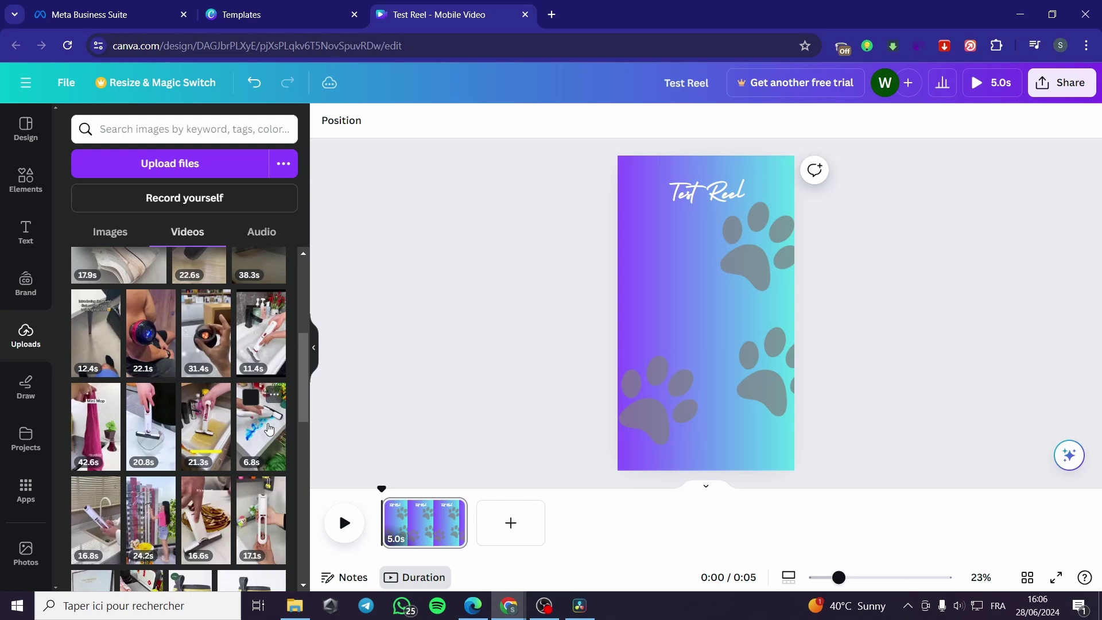
drag(268, 430, 956, 291)
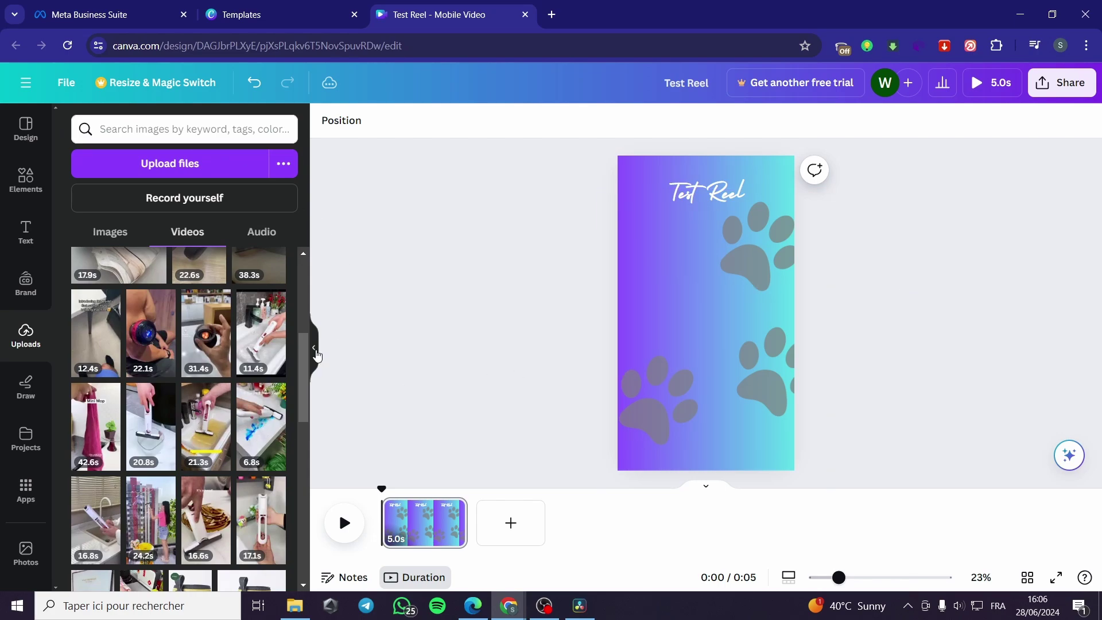
click(315, 349)
Download the design as an MP4 video and return to Meta Business Suite
click(1068, 86)
click(917, 435)
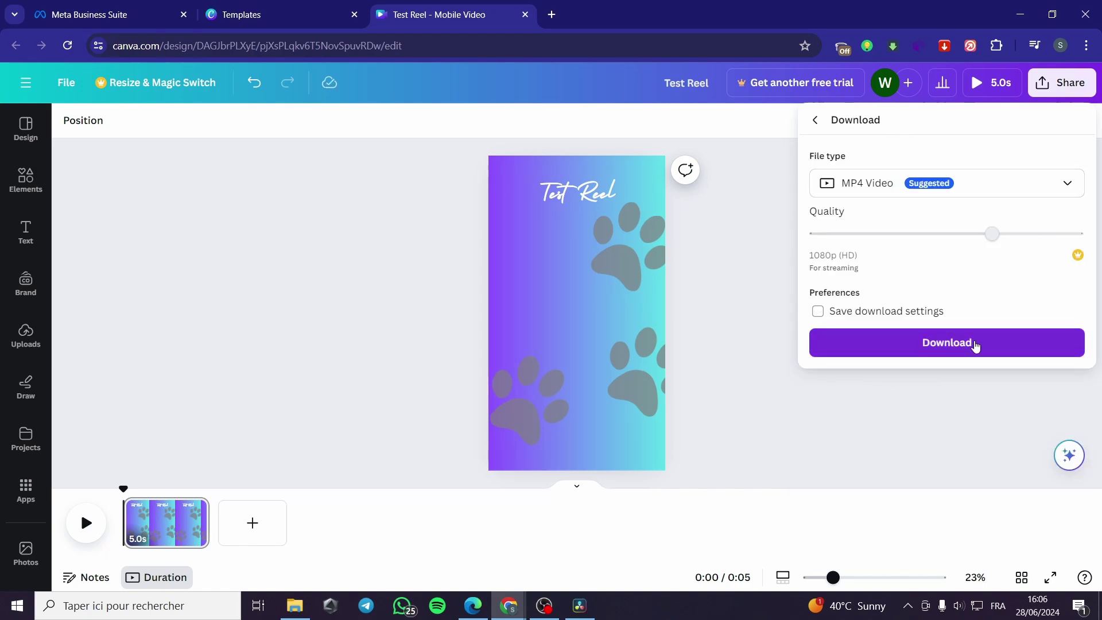
click(963, 343)
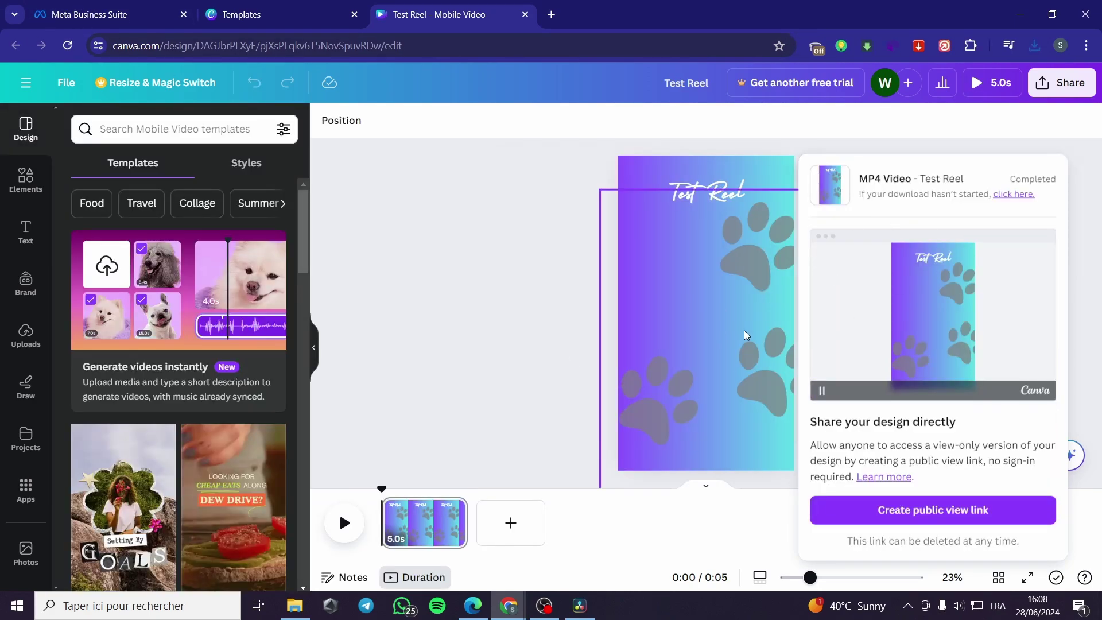
click(481, 261)
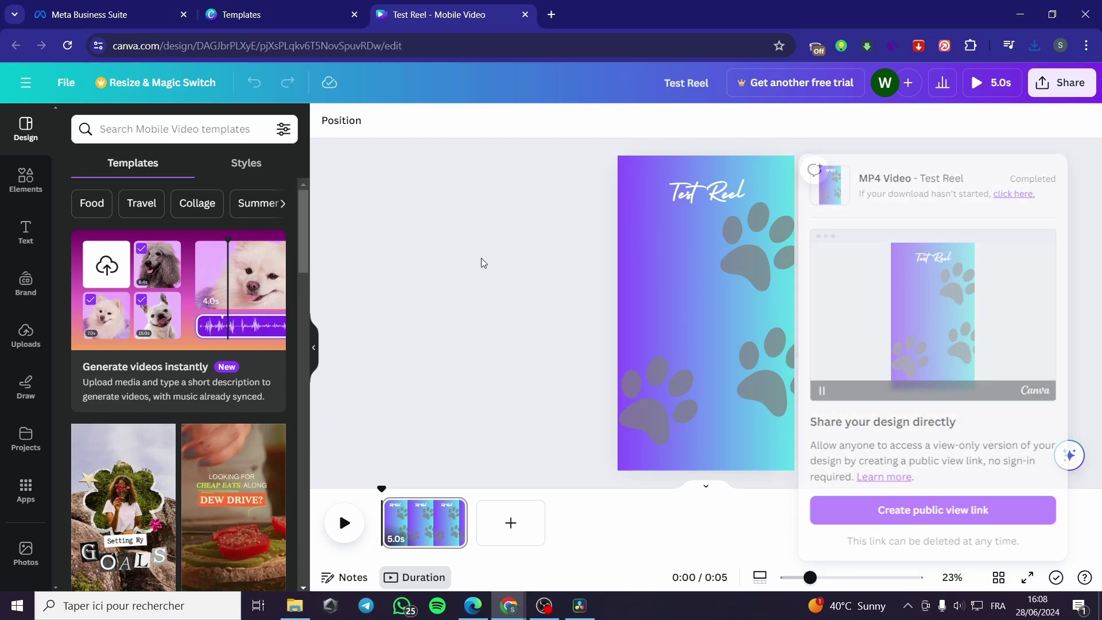
click(129, 6)
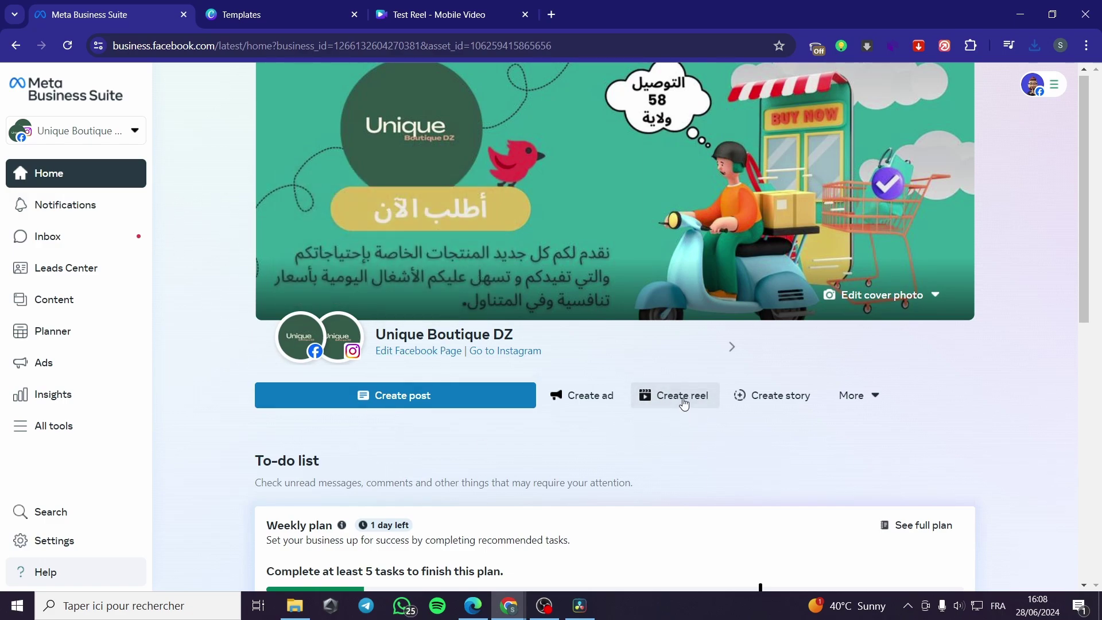
Start a new reel shared only to the Instagram account, not the Facebook Page
click(684, 402)
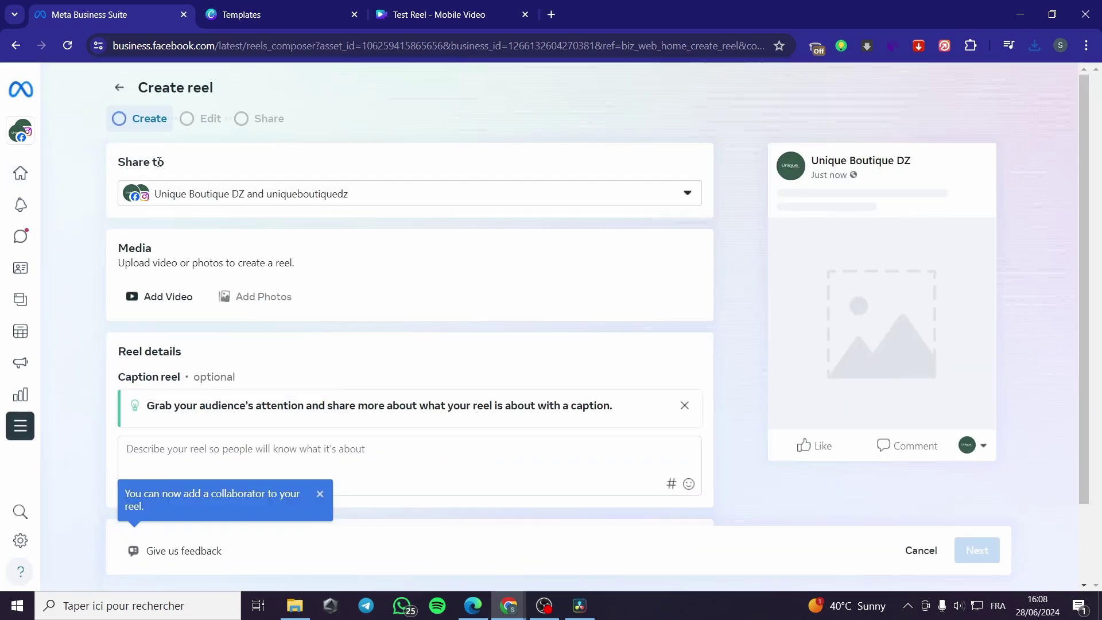
click(387, 204)
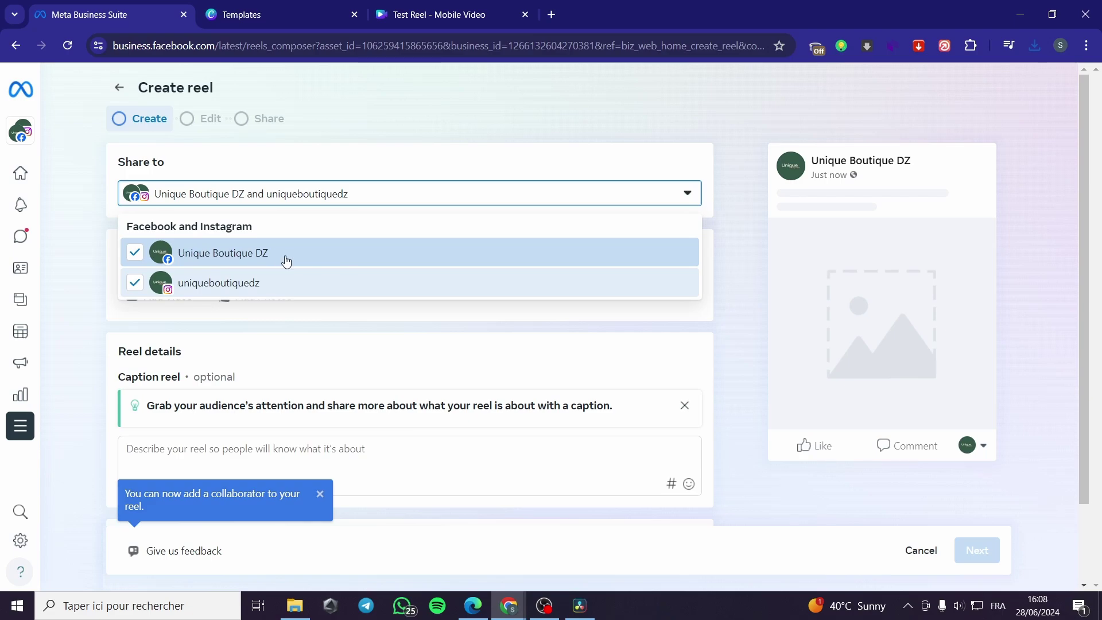
click(135, 252)
click(102, 275)
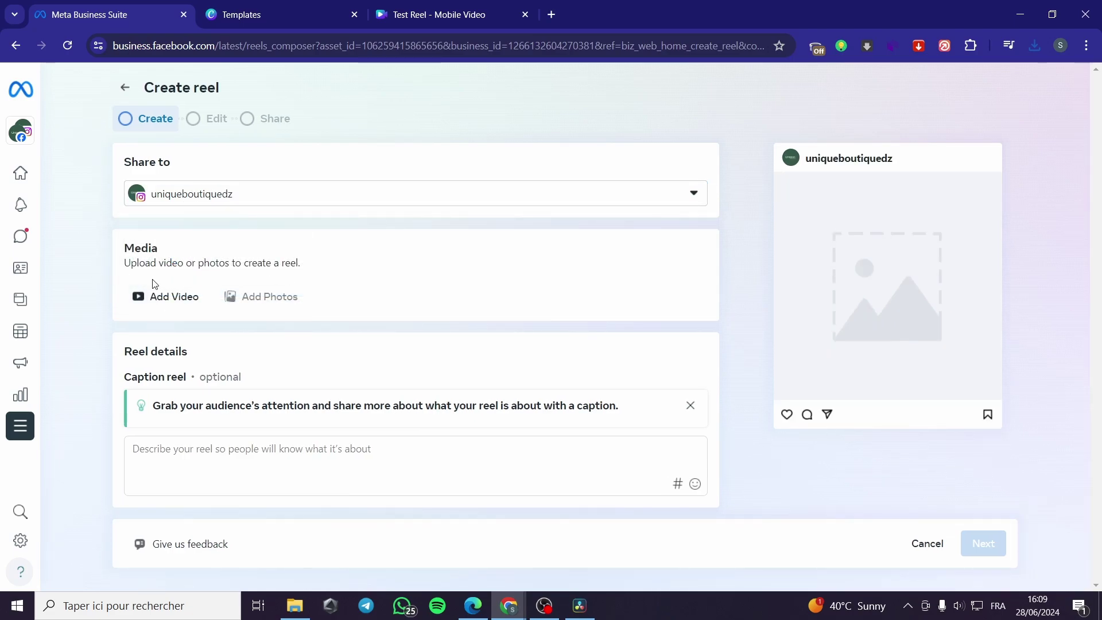
Upload Test Reel.mp4 from the Downloads folder as the reel video
click(201, 307)
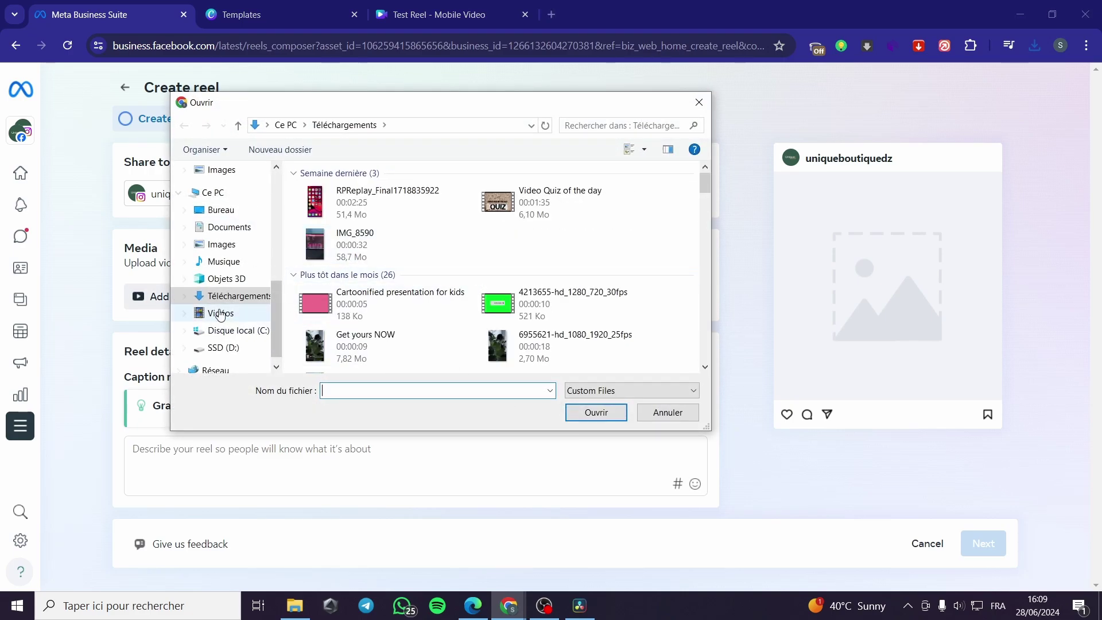
click(692, 106)
click(1037, 45)
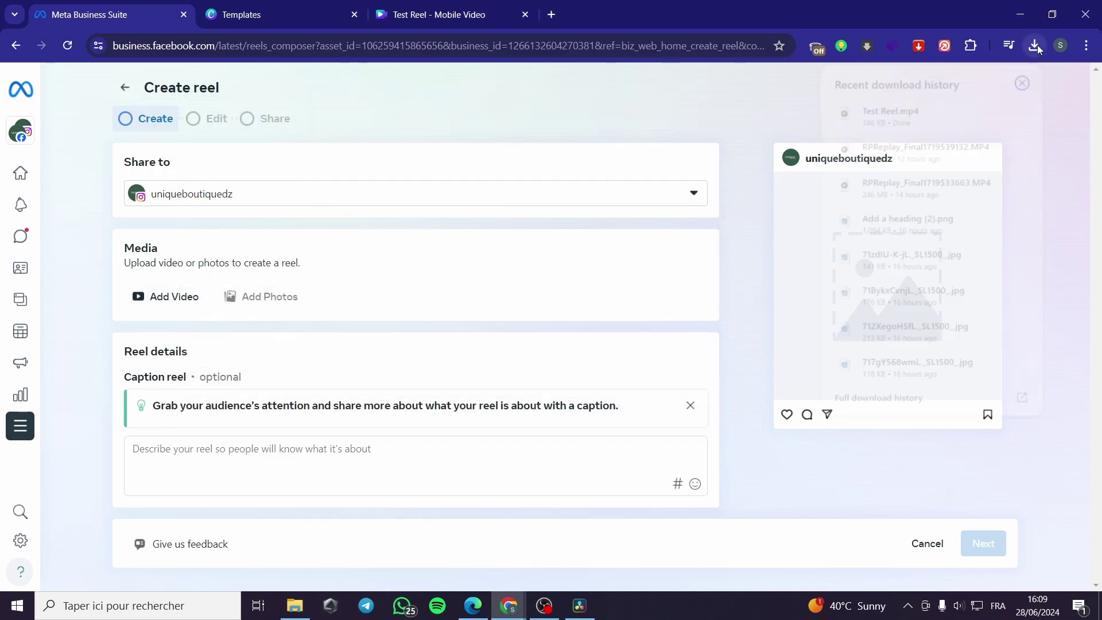
drag(876, 110, 157, 299)
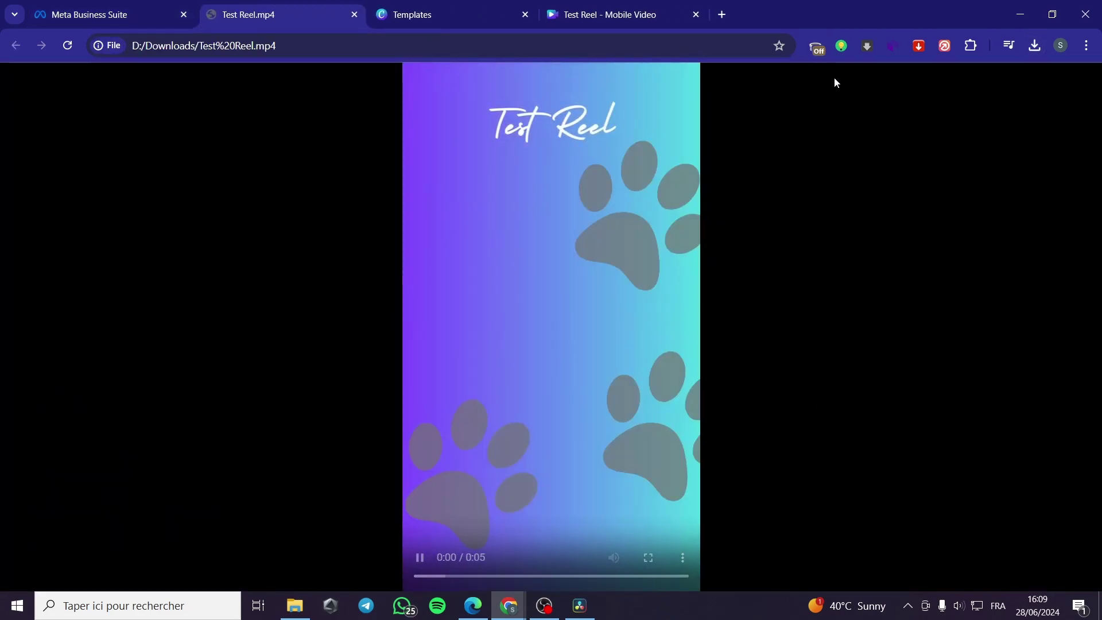
click(354, 14)
click(185, 301)
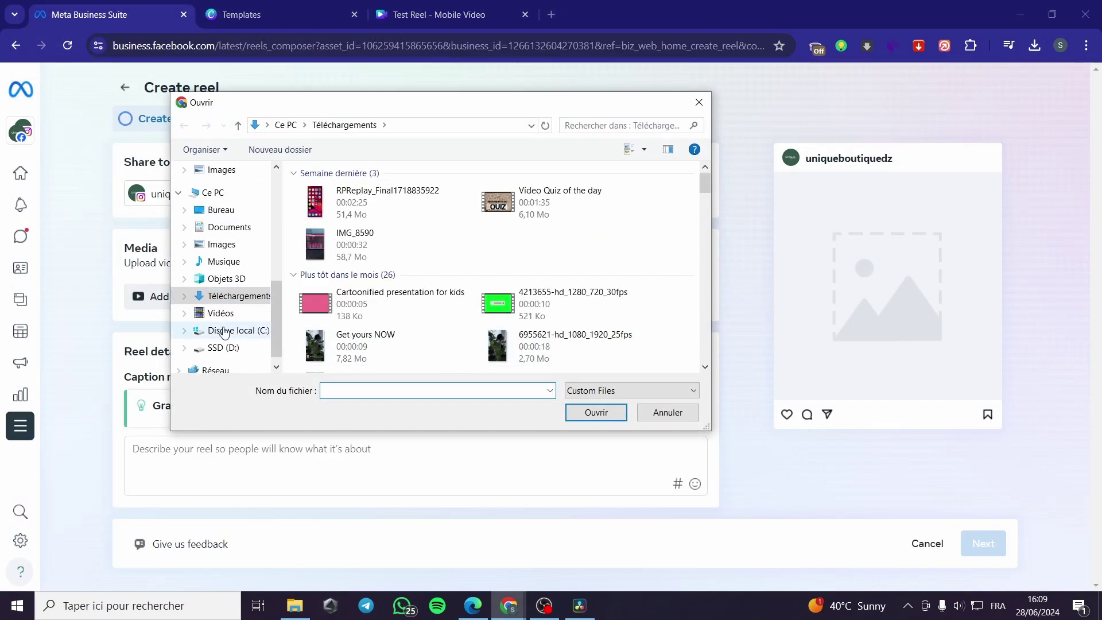
scroll(242, 269, up, 3)
scroll(242, 269, up, 3)
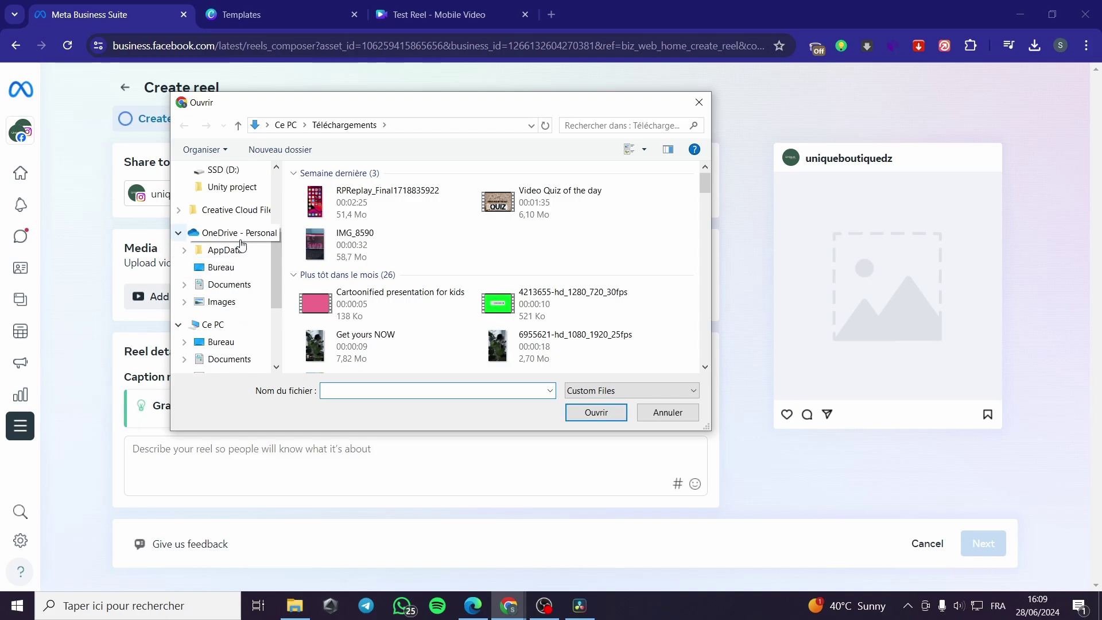
click(229, 205)
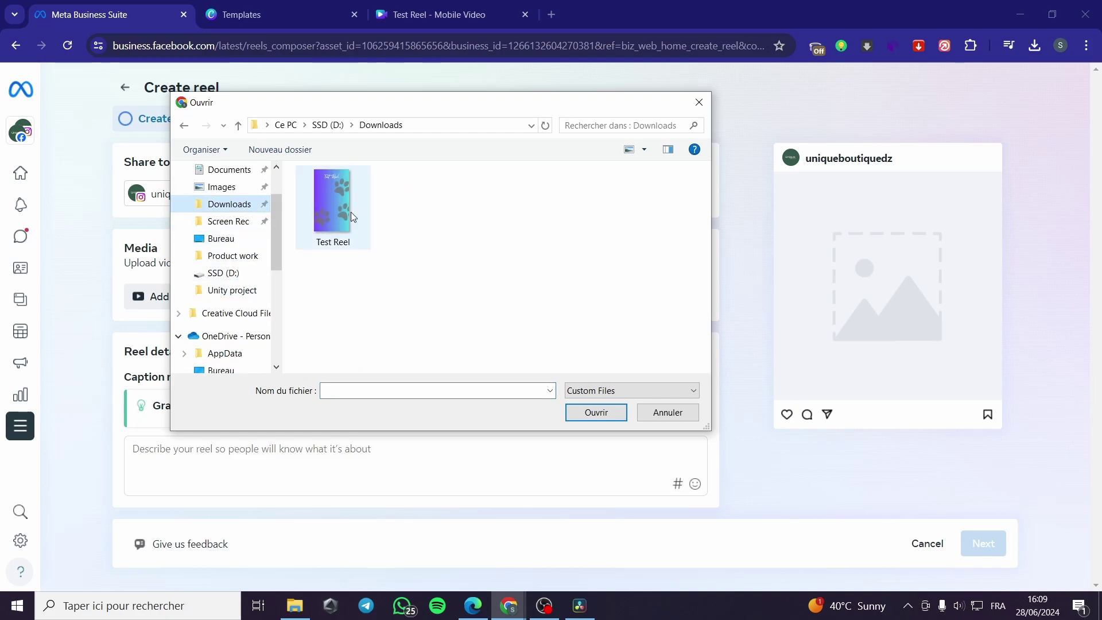
double_click(350, 212)
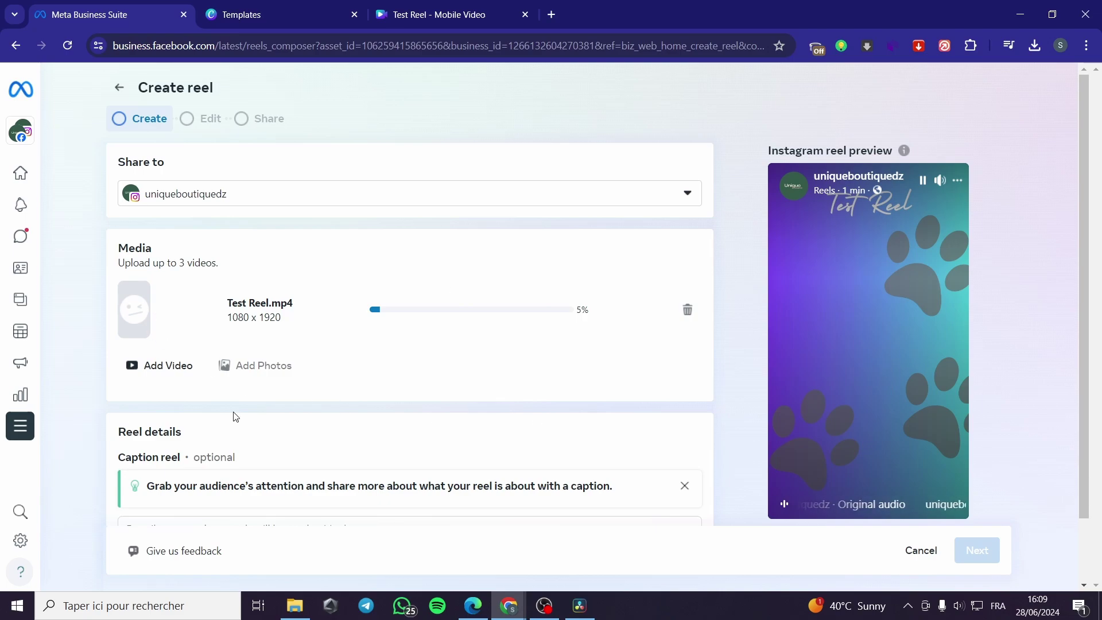
Caption the reel 'template for social media' and continue to the Edit step
scroll(235, 416, down, 1)
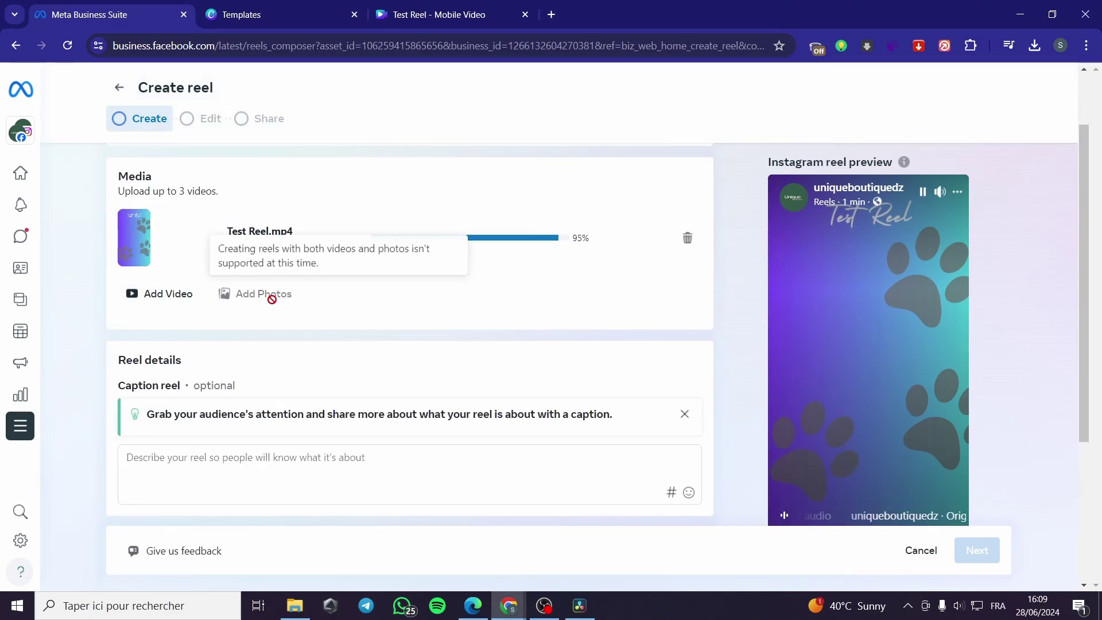
scroll(363, 349, down, 5)
scroll(167, 350, up, 4)
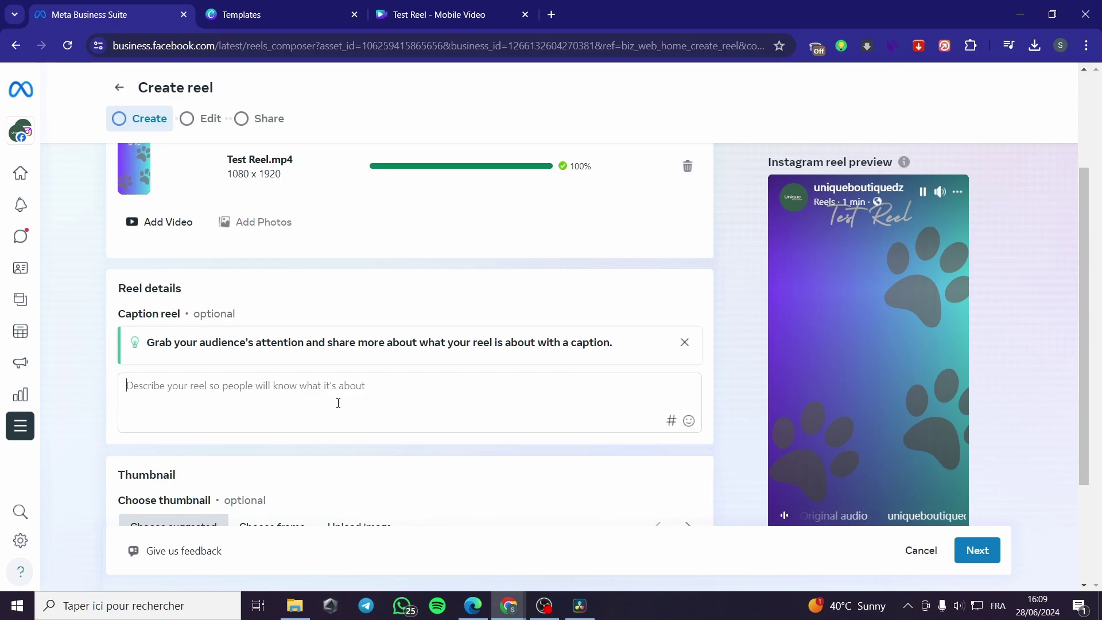
click(320, 394)
text(template for social media)
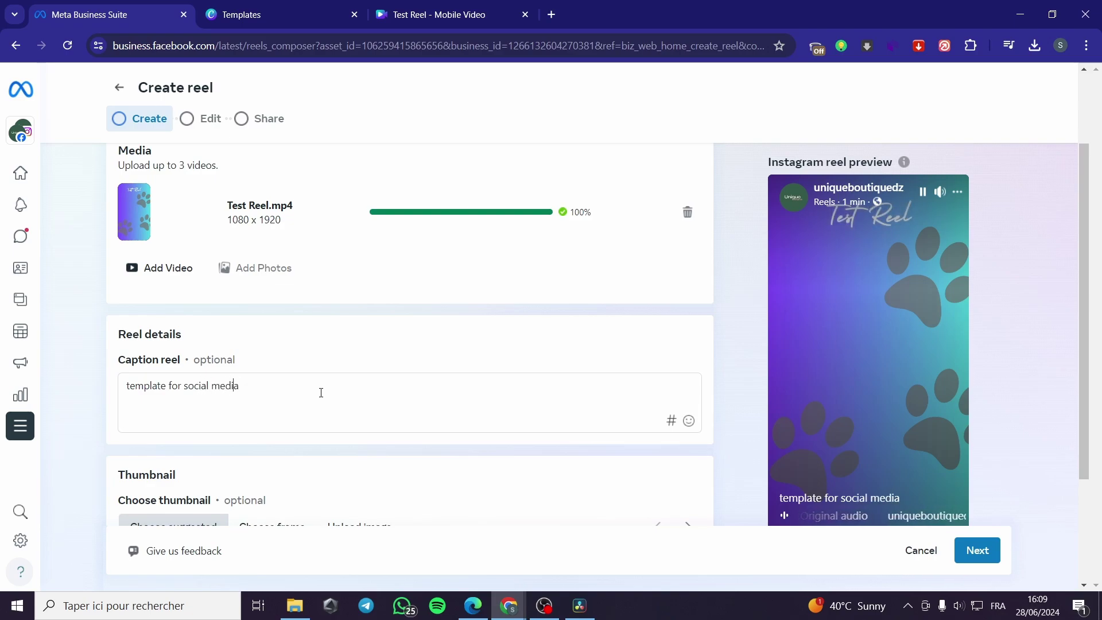
scroll(310, 405, down, 3)
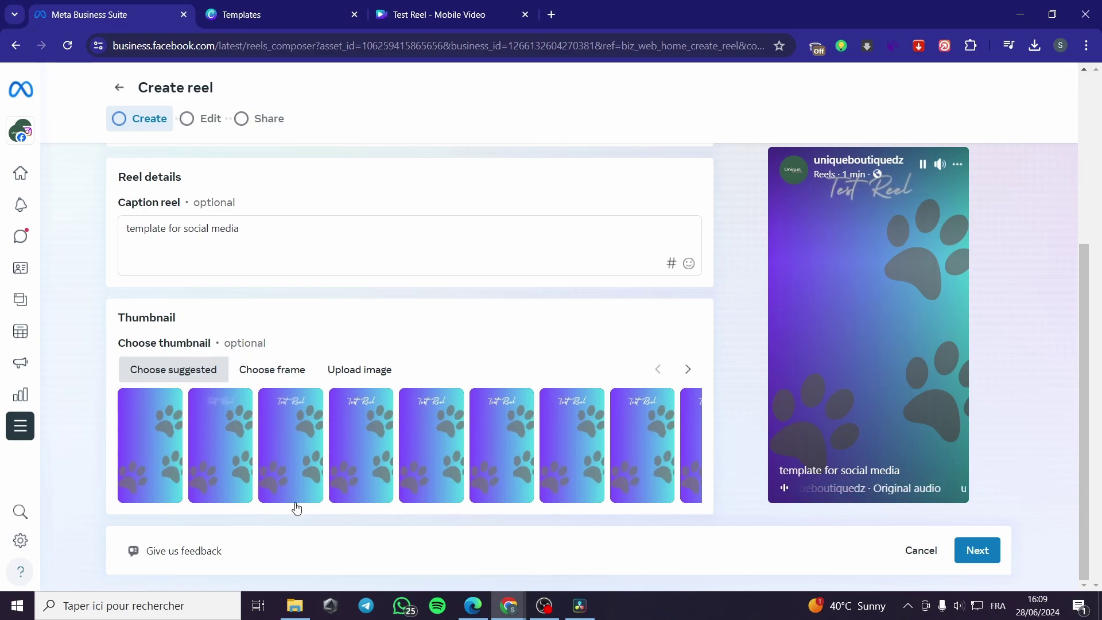
click(970, 554)
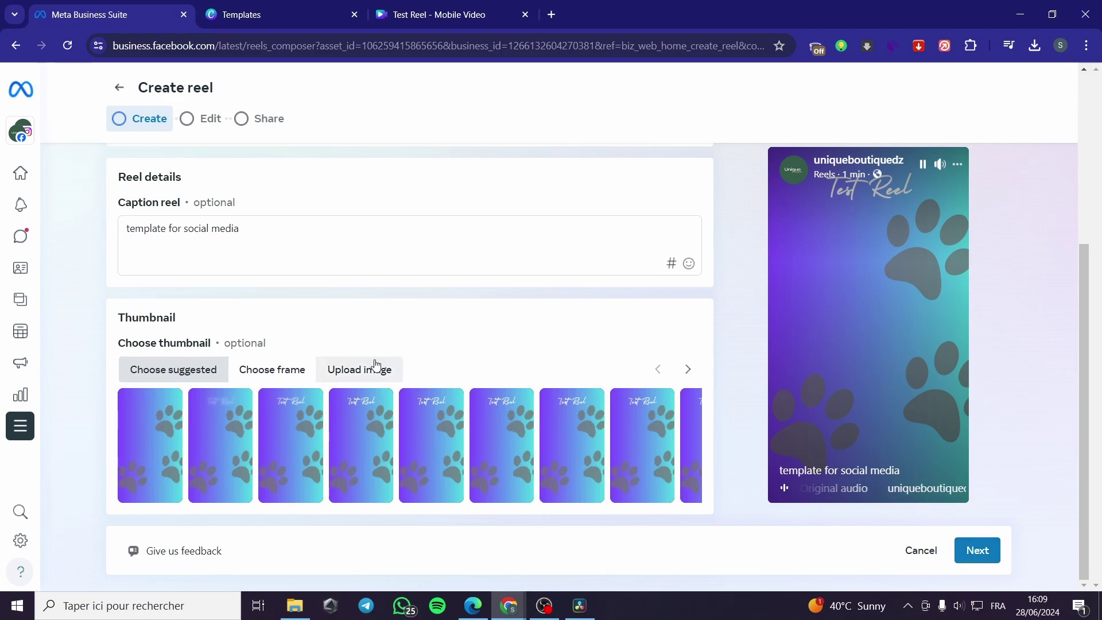
click(978, 550)
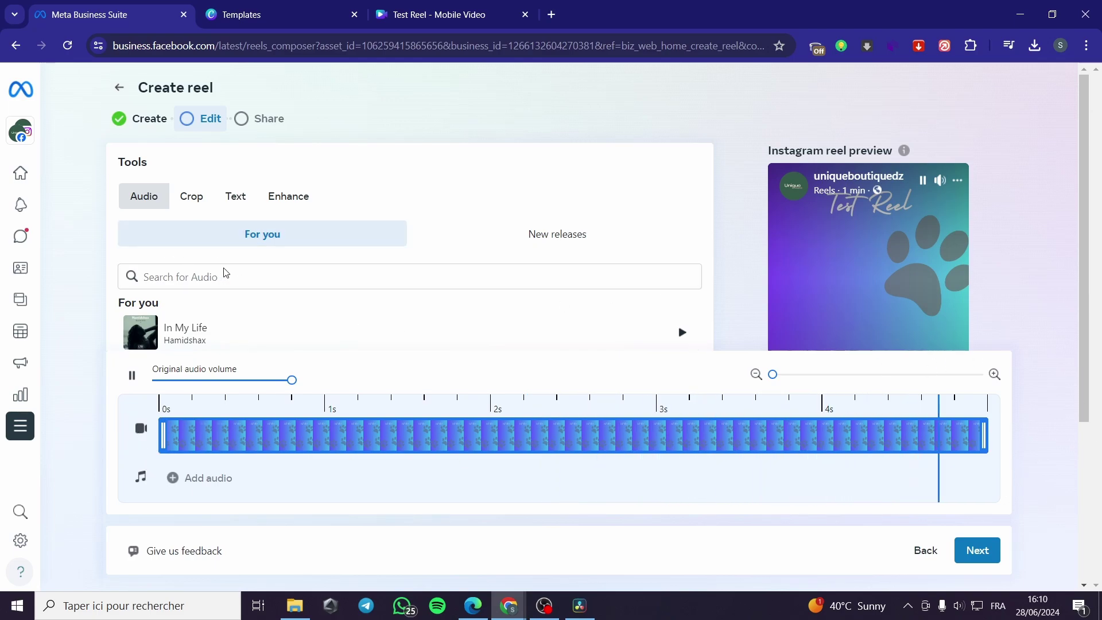
Look through the reel's Crop, Text and Enhance options without changing anything
scroll(230, 282, down, 1)
scroll(218, 259, up, 1)
click(190, 198)
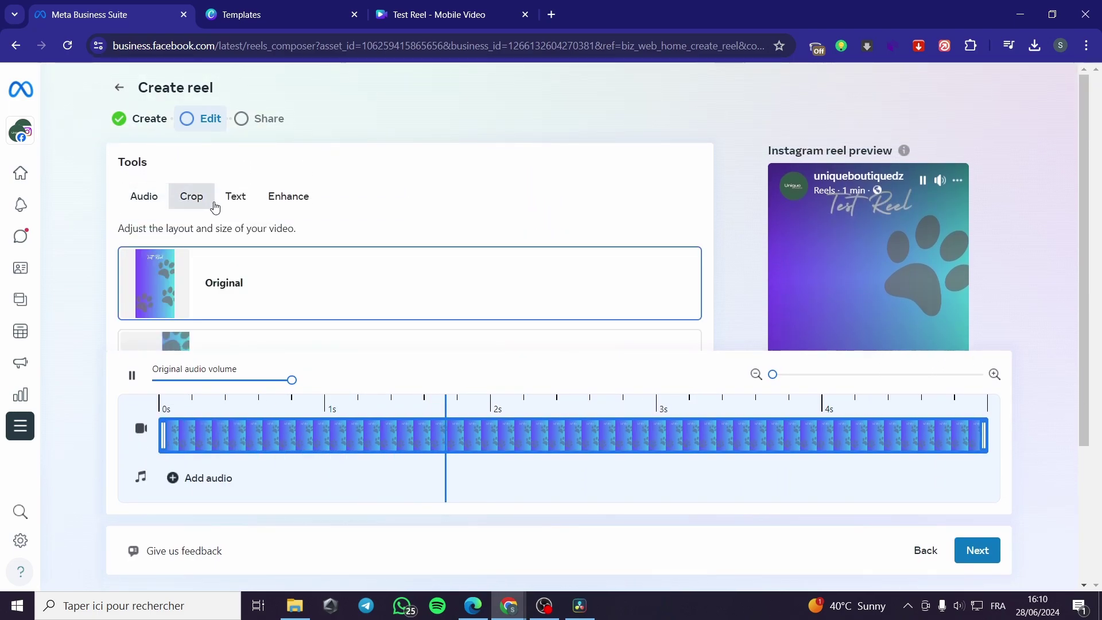
click(235, 196)
click(280, 198)
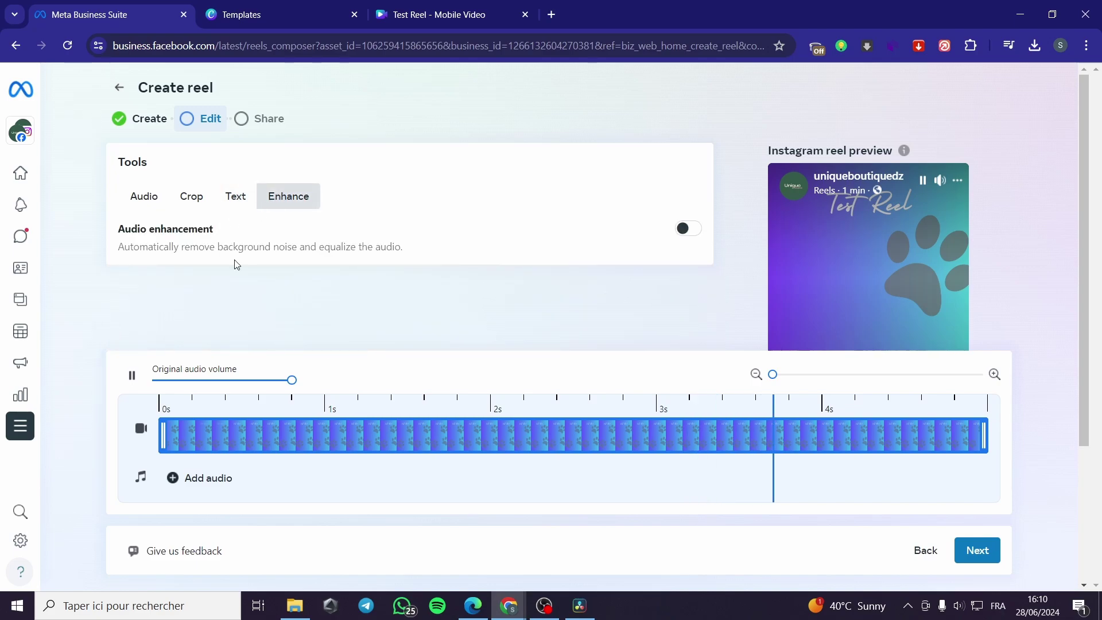
Share the reel to Instagram now, then return Home and start a new story
click(986, 552)
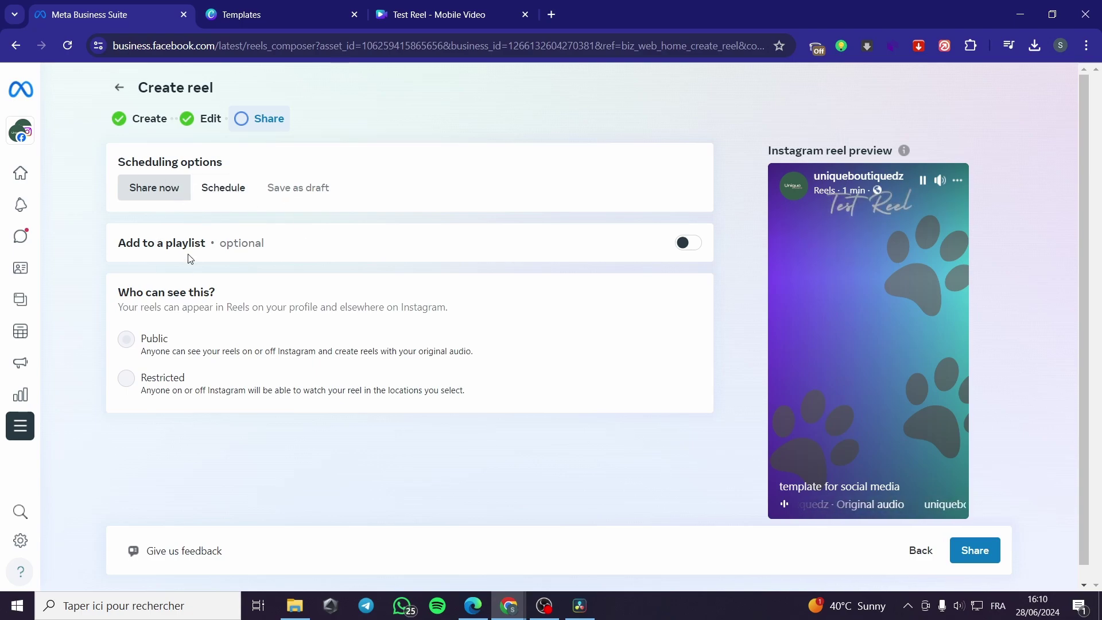
click(978, 556)
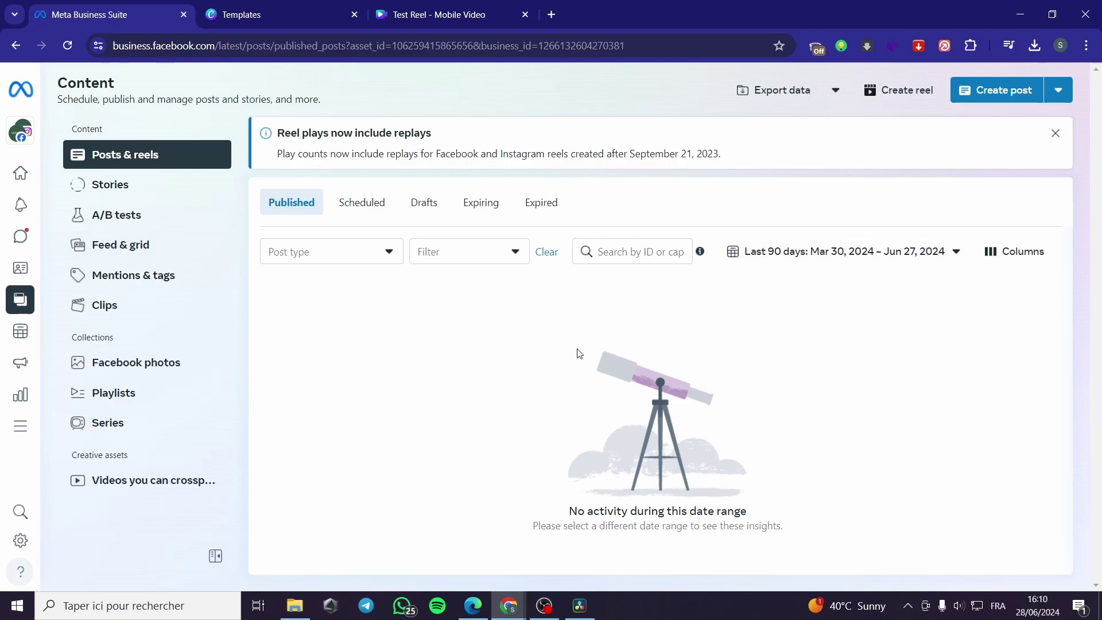
click(28, 94)
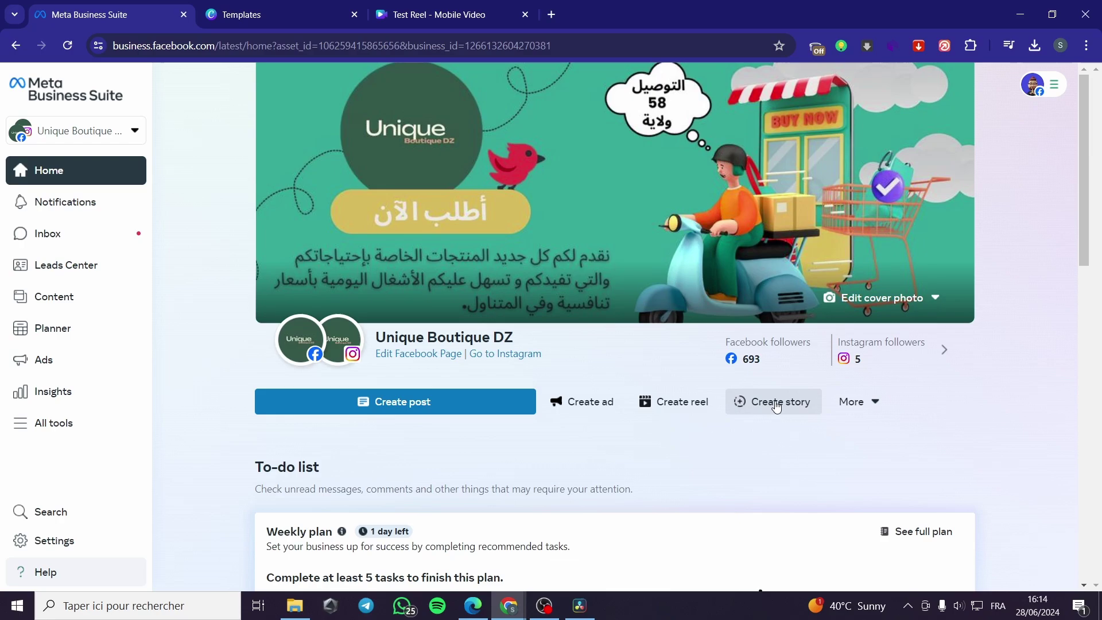
click(773, 404)
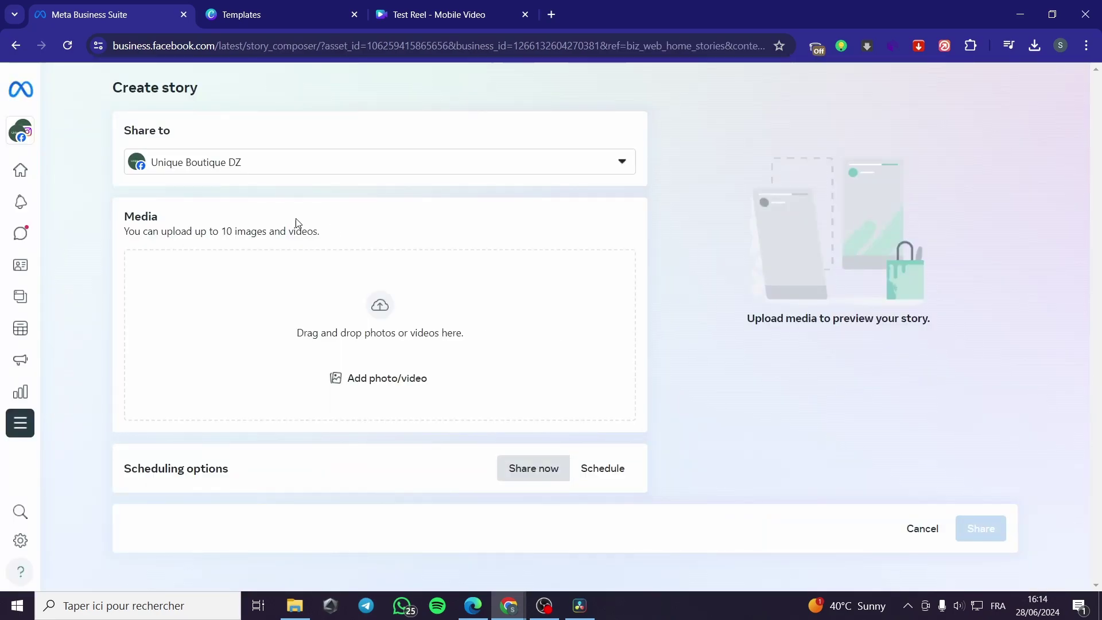
Reconnect the Instagram account from the story's Share to list
click(290, 162)
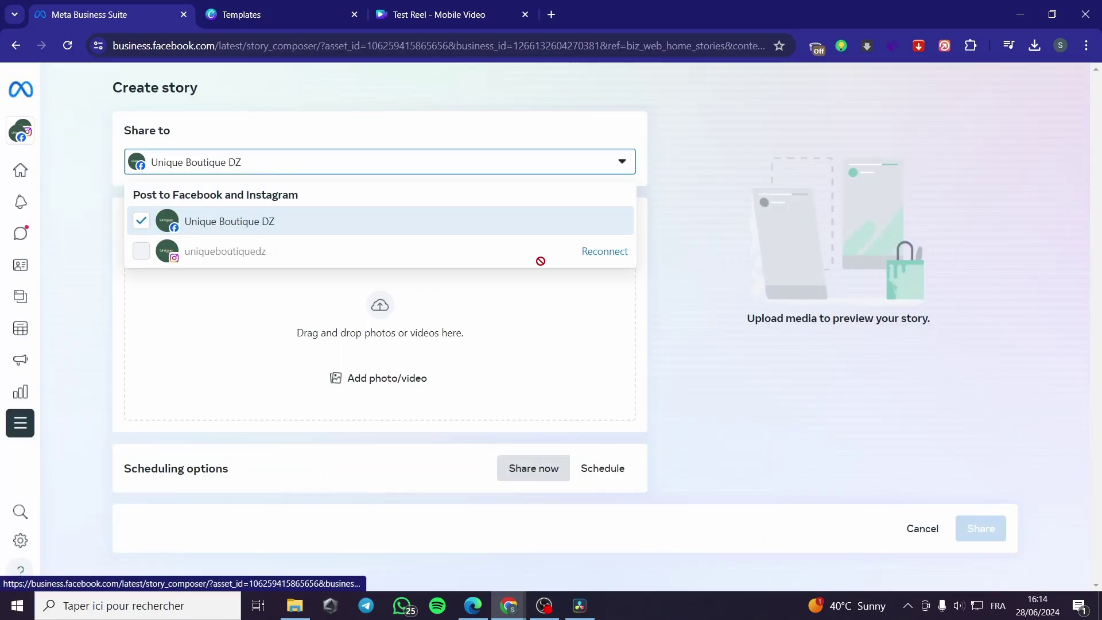
click(611, 263)
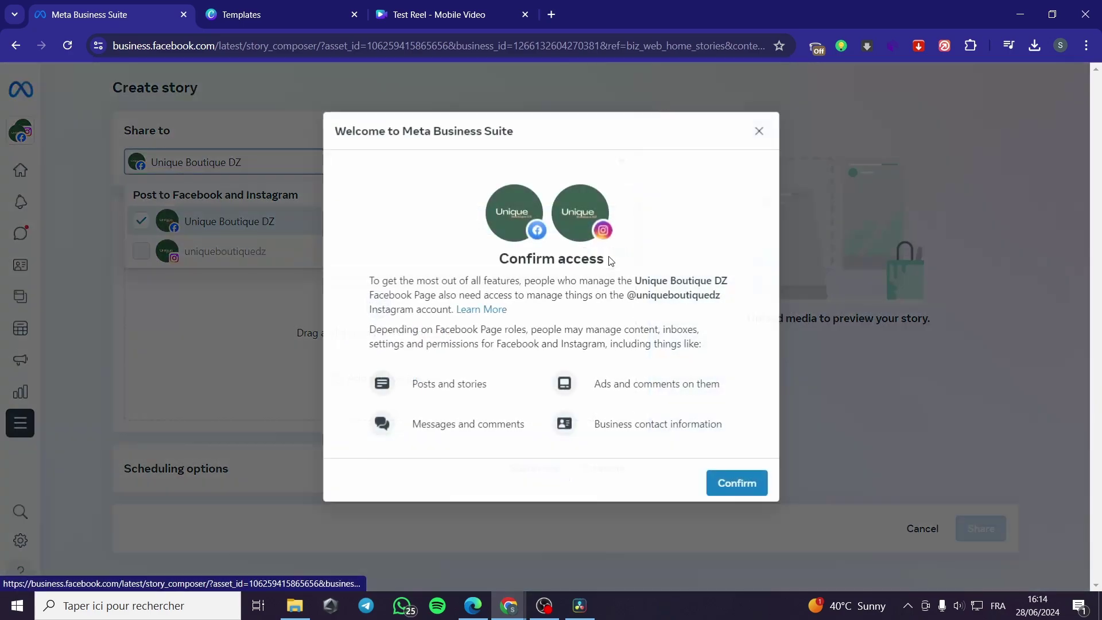
click(746, 493)
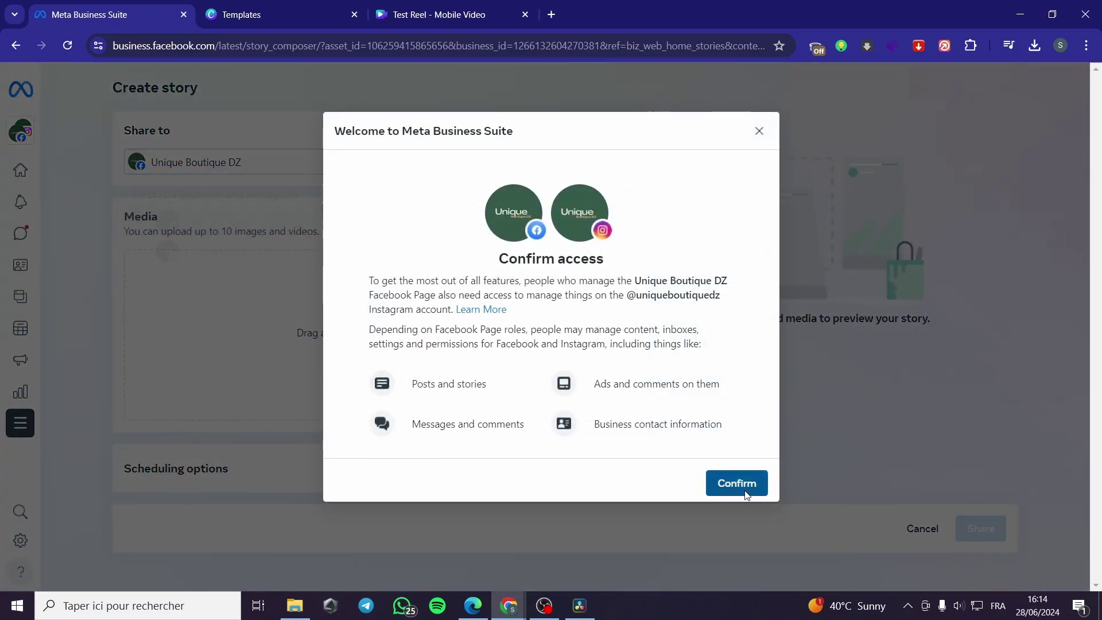
click(745, 451)
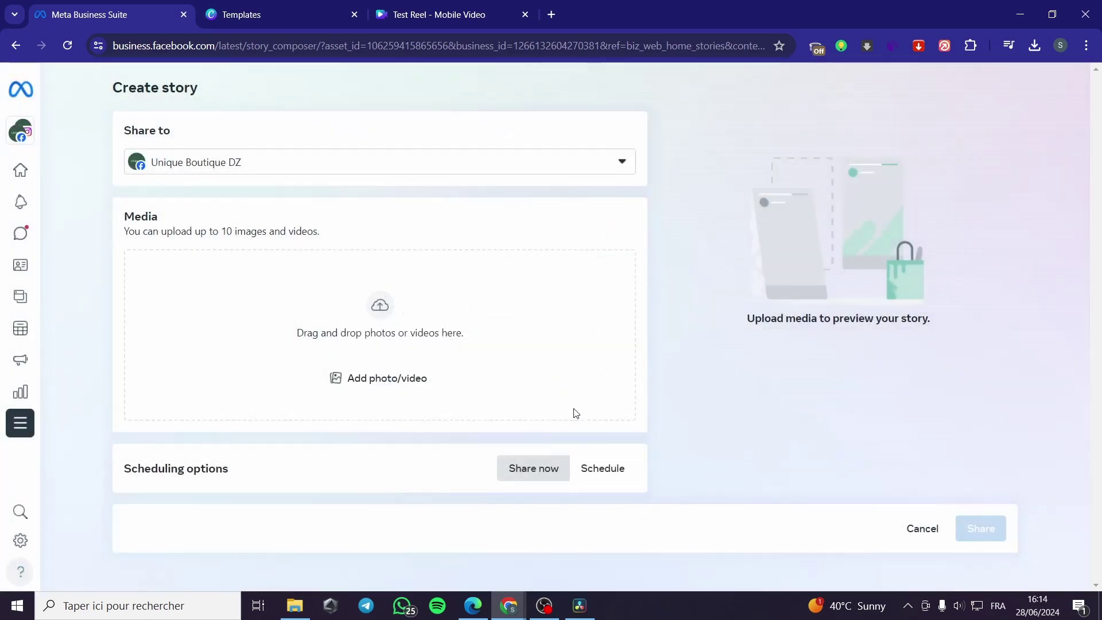
Add the Instagram account as a story destination and show the Instagram story preview
click(307, 157)
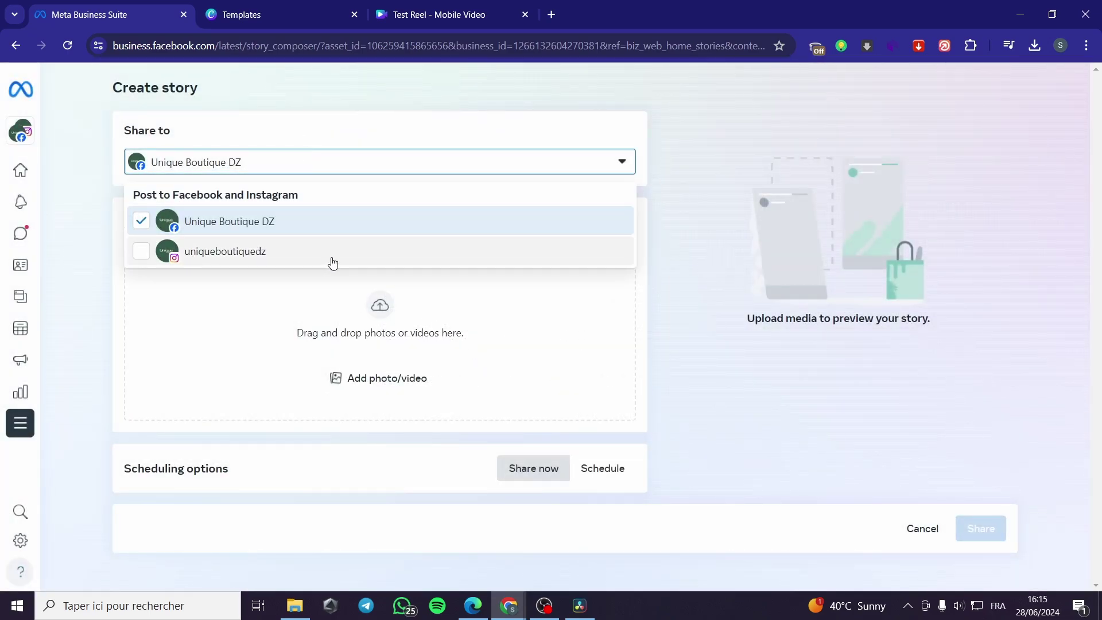
click(172, 253)
click(645, 313)
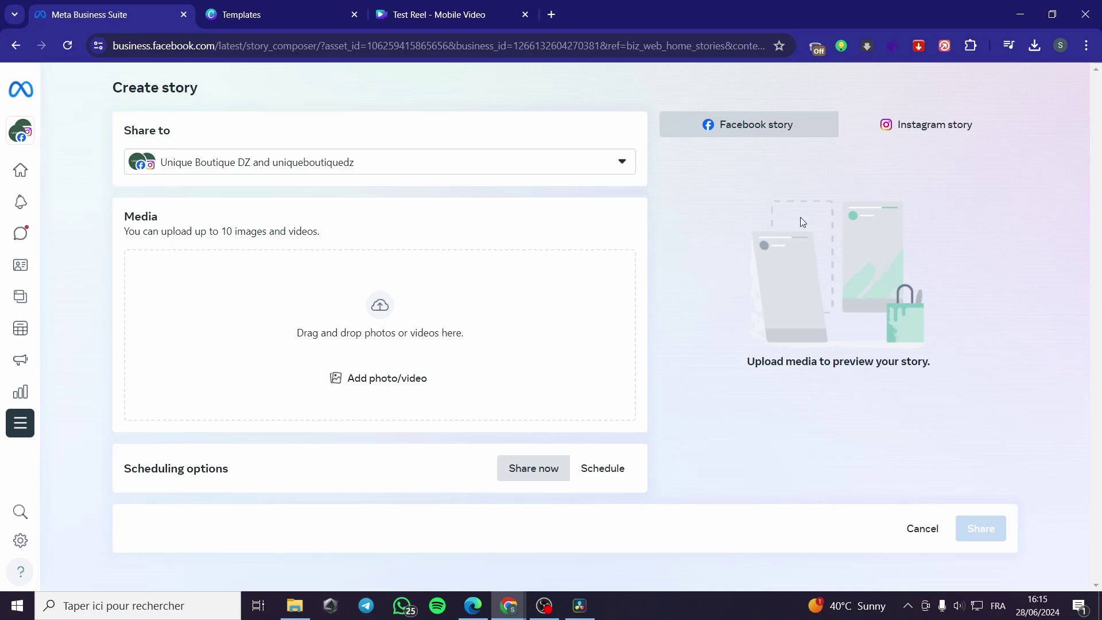
click(946, 126)
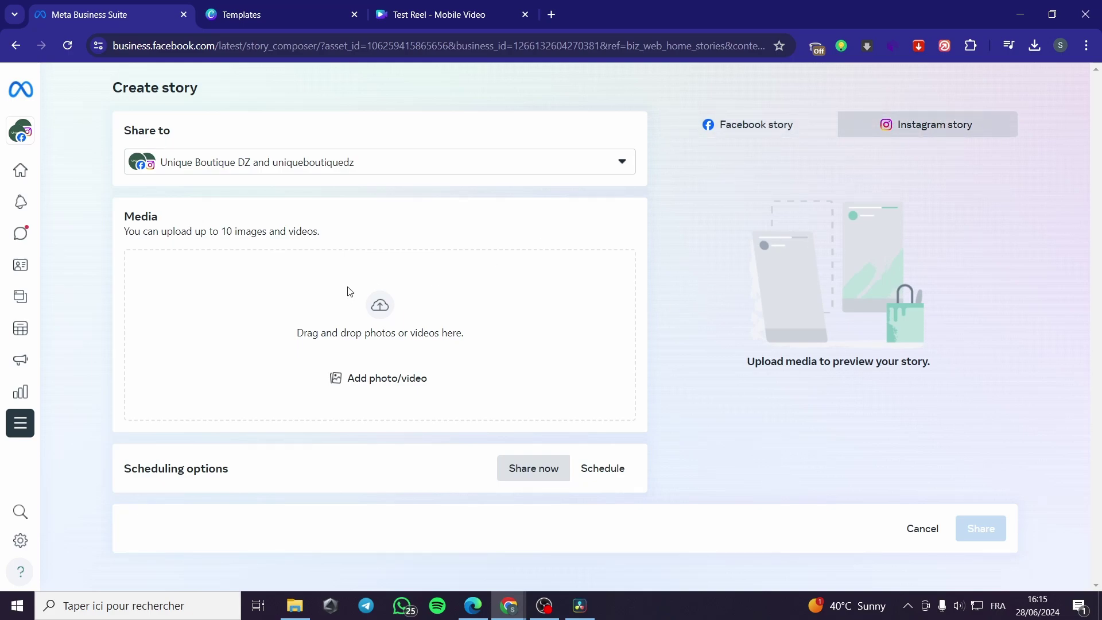